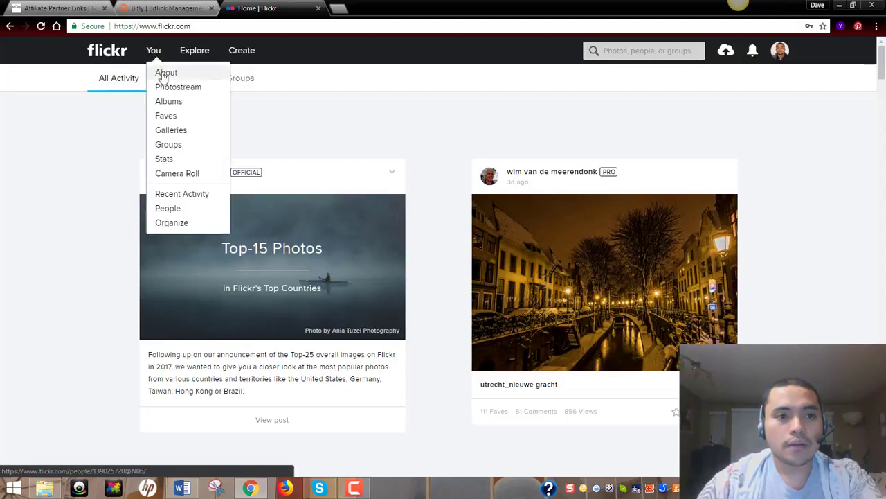
- Open the profile's About page and go to the account settings
{"action": "left_click", "coordinate": [164, 74]}
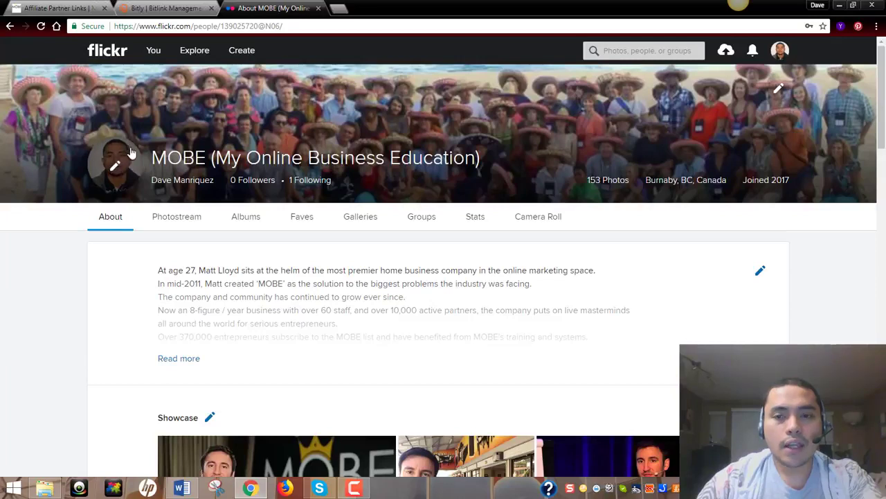
{"action": "left_click", "coordinate": [781, 52]}
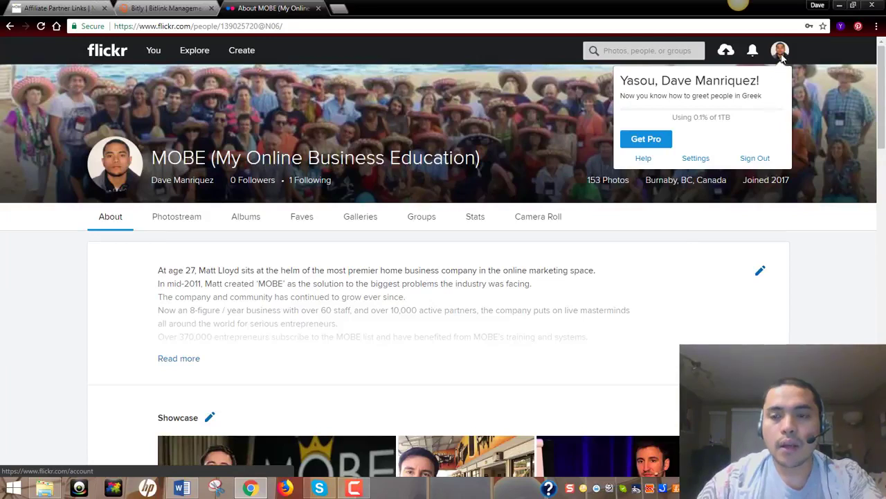
{"action": "left_click", "coordinate": [693, 160]}
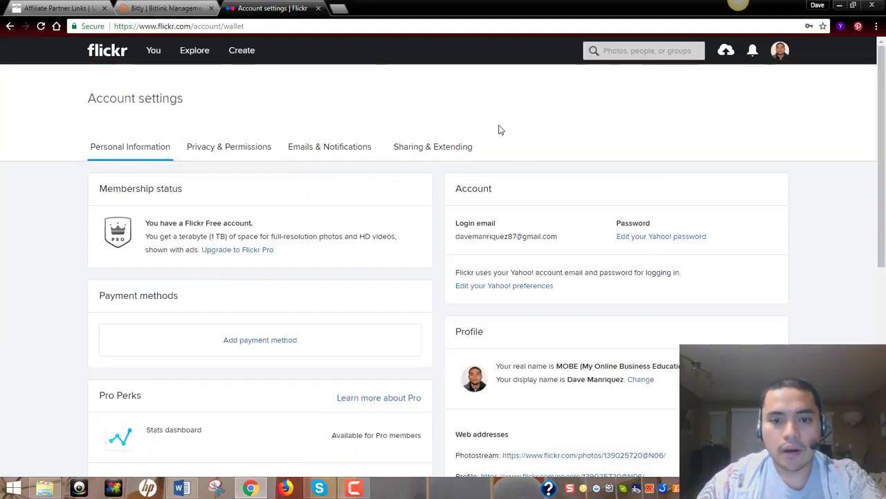
- Review the personal information settings, including membership status, payment methods, Pro perks, profile names and web addresses
{"action": "scroll", "coordinate": [499, 131], "scroll_direction": "down", "scroll_amount": 1}
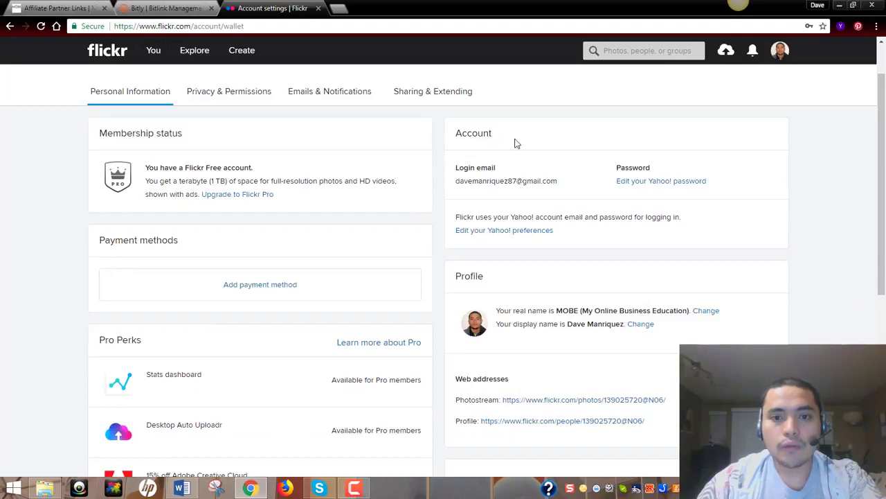
{"action": "scroll", "coordinate": [478, 178], "scroll_direction": "down", "scroll_amount": 1}
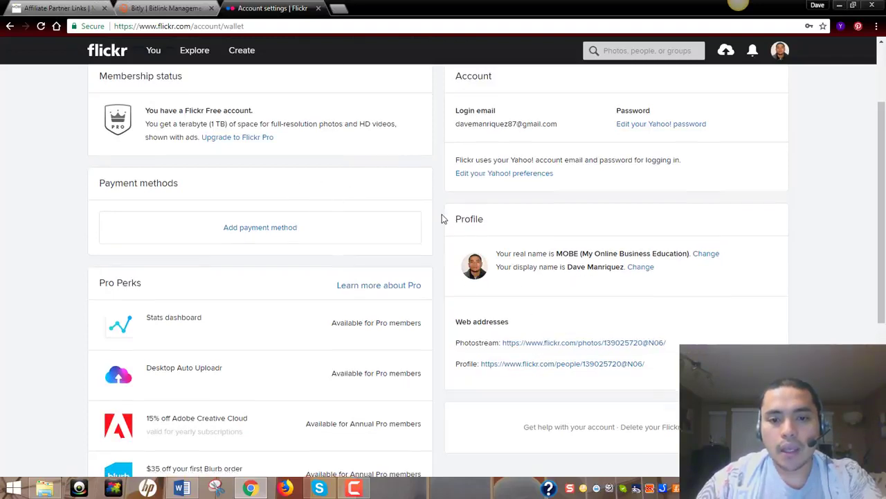
{"action": "scroll", "coordinate": [457, 263], "scroll_direction": "down", "scroll_amount": 1}
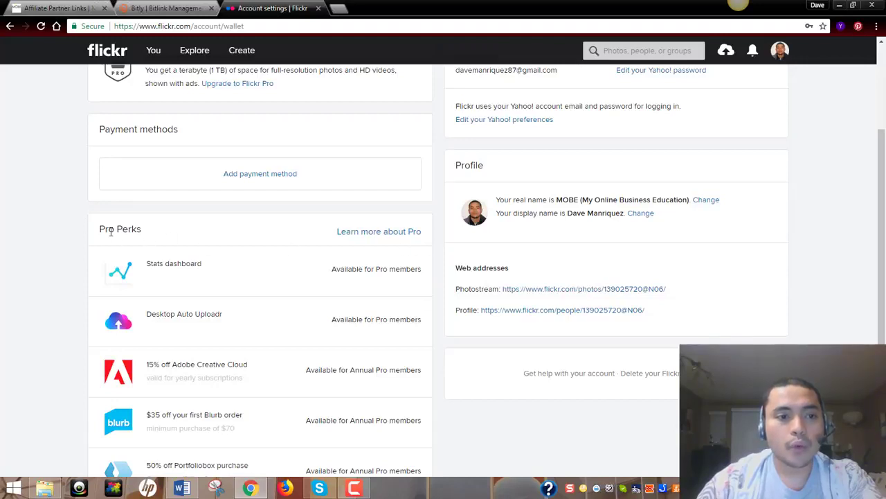
{"action": "scroll", "coordinate": [234, 208], "scroll_direction": "down", "scroll_amount": 2}
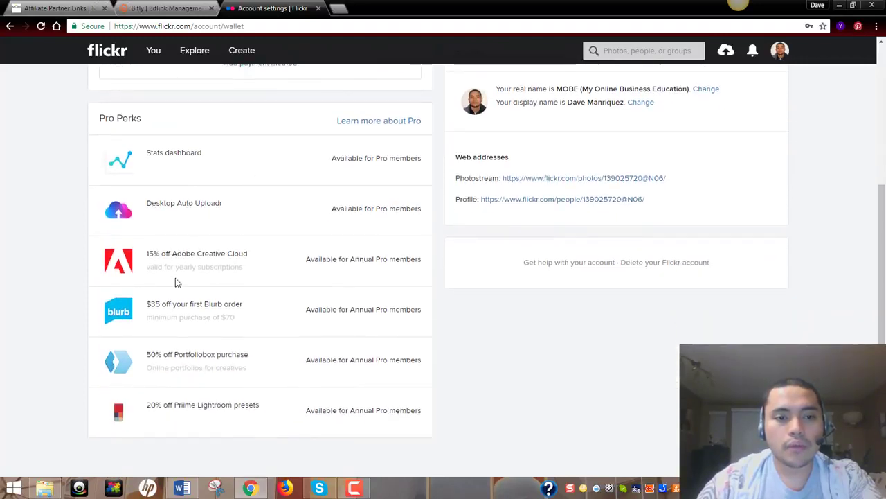
{"action": "scroll", "coordinate": [207, 284], "scroll_direction": "up", "scroll_amount": 2}
{"action": "scroll", "coordinate": [74, 256], "scroll_direction": "up", "scroll_amount": 3}
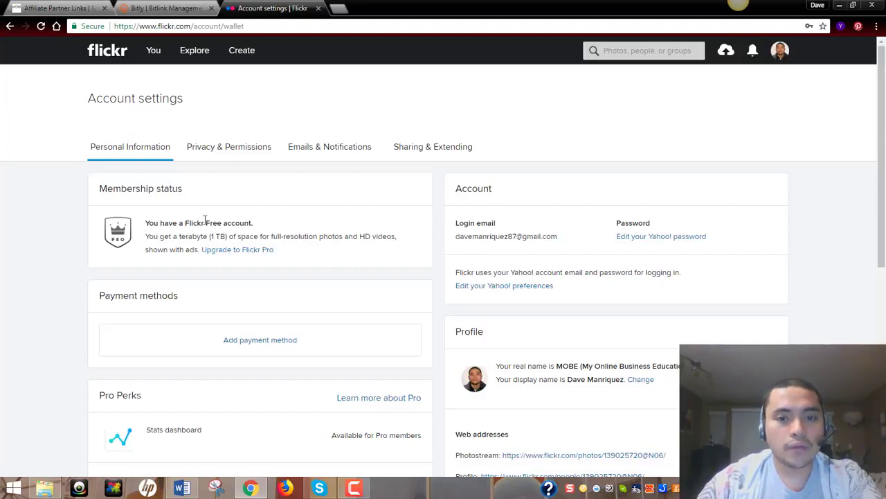
{"action": "scroll", "coordinate": [359, 236], "scroll_direction": "down", "scroll_amount": 1}
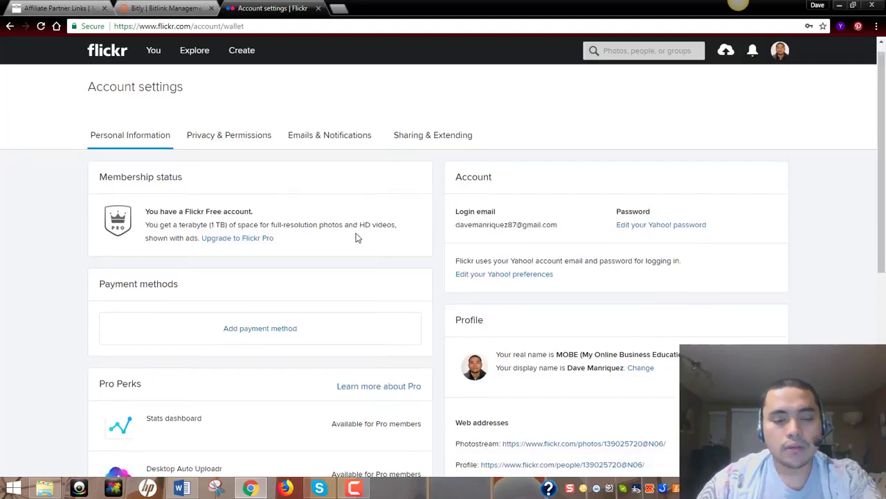
{"action": "scroll", "coordinate": [358, 263], "scroll_direction": "down", "scroll_amount": 3}
{"action": "scroll", "coordinate": [309, 267], "scroll_direction": "up", "scroll_amount": 3}
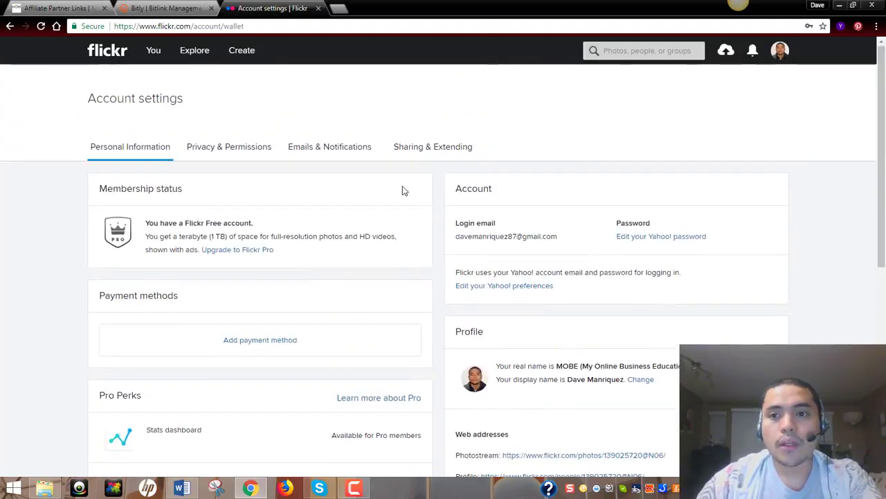
- Create a new album titled with the account owner's first name, add the portrait photo securedownload (1), and save it
{"action": "mouse_move", "coordinate": [152, 55]}
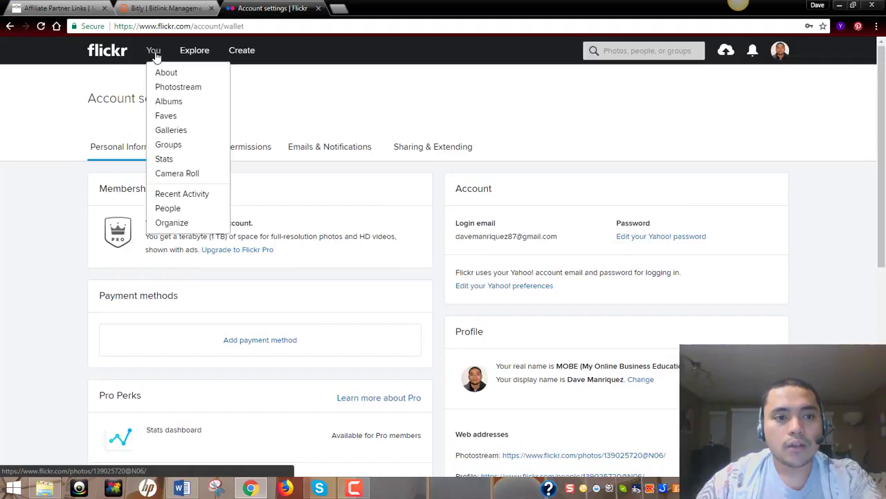
{"action": "left_click", "coordinate": [167, 104]}
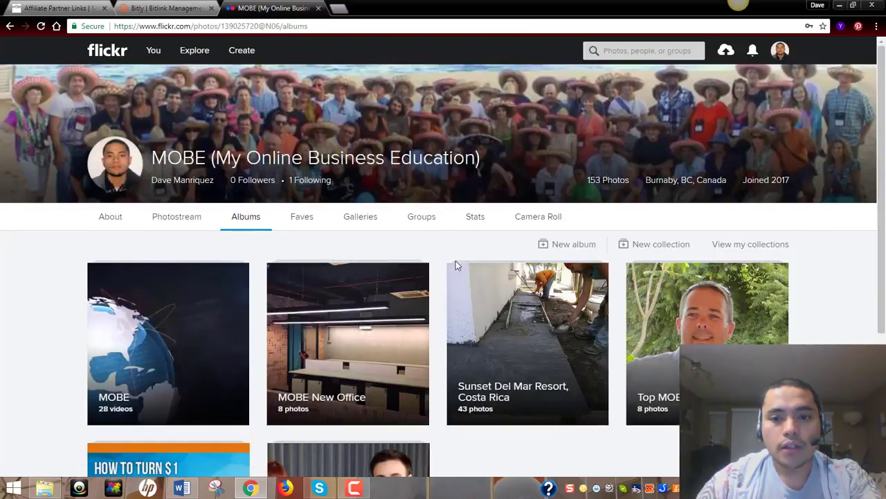
{"action": "left_click", "coordinate": [579, 246]}
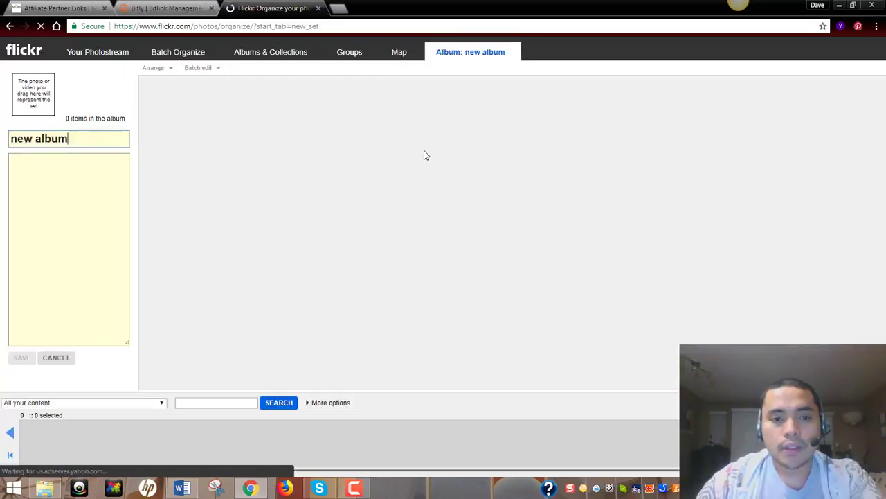
{"action": "key", "text": "BackSpace"}
{"action": "key", "text": "BackSpace"}
{"action": "key", "text": "BackSpace"}
{"action": "key", "text": "BackSpace"}
{"action": "key", "text": "BackSpace"}
{"action": "key", "text": "BackSpace"}
{"action": "key", "text": "BackSpace"}
{"action": "key", "text": "BackSpace"}
{"action": "key", "text": "BackSpace"}
{"action": "type", "text": "dave"}
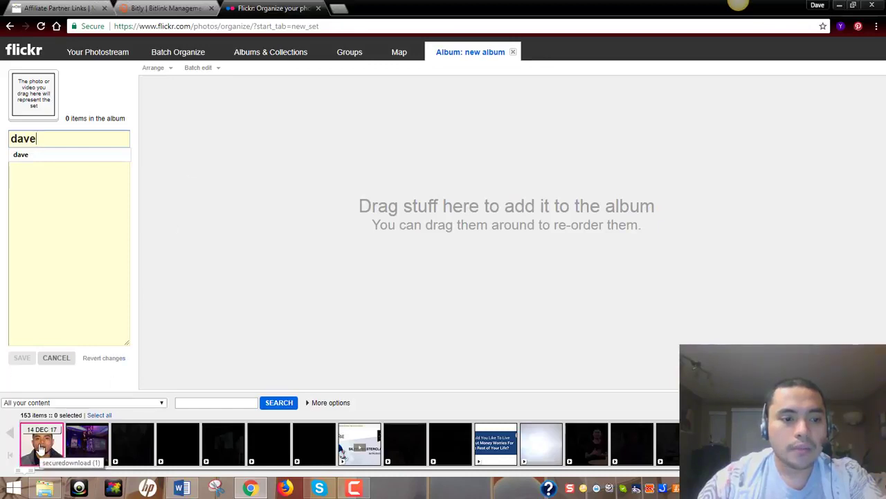
{"action": "left_click_drag", "start_coordinate": [40, 453], "coordinate": [173, 113]}
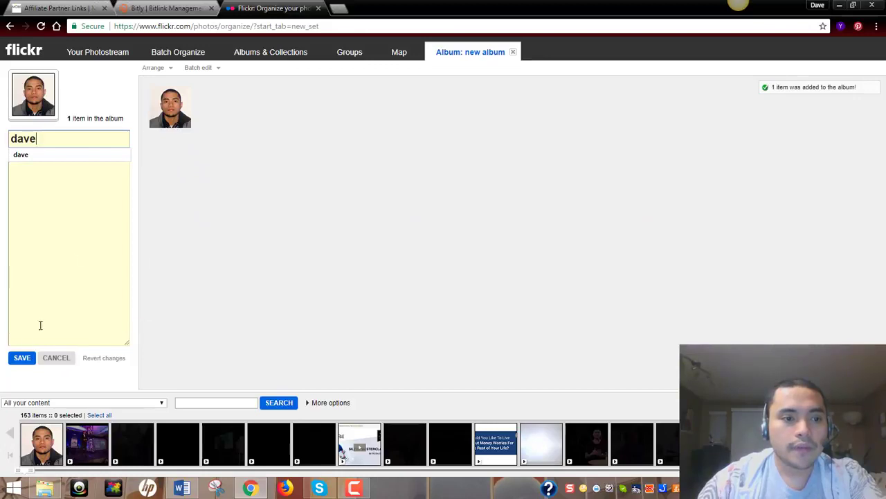
{"action": "left_click", "coordinate": [22, 358]}
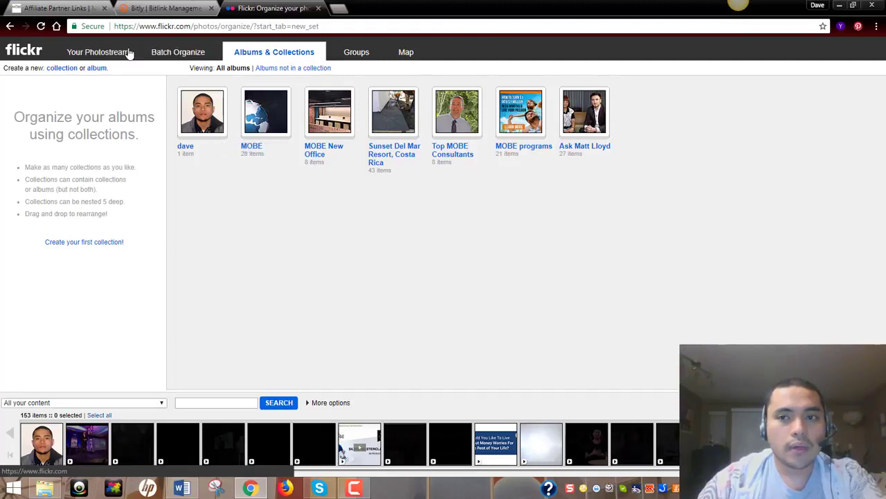
- Return to the profile's albums page and look over all the albums, including the new one
{"action": "left_click", "coordinate": [38, 52]}
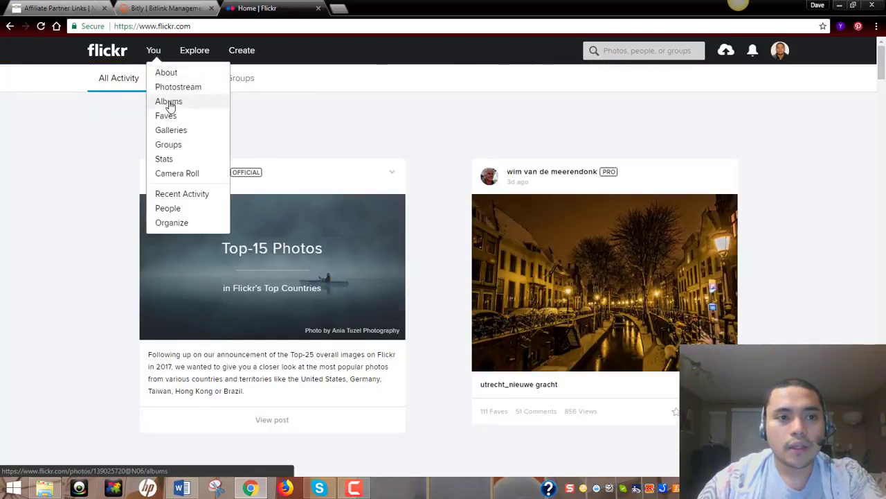
{"action": "left_click", "coordinate": [170, 104]}
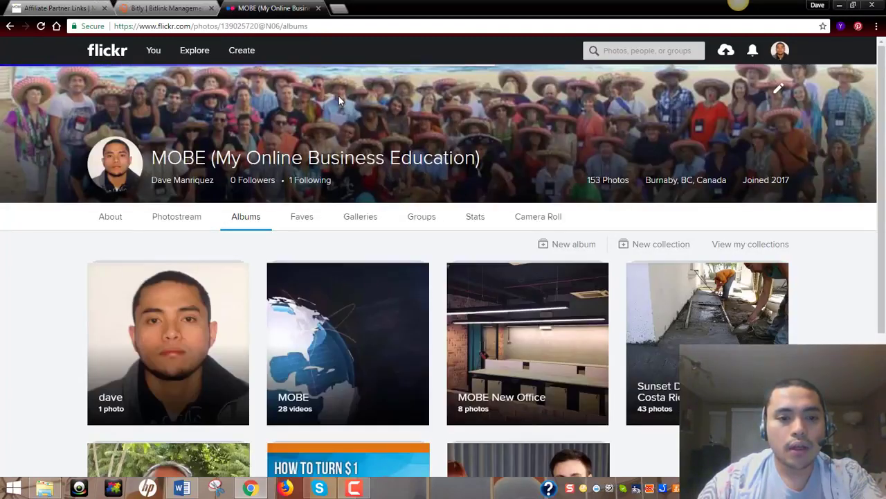
{"action": "scroll", "coordinate": [83, 287], "scroll_direction": "down", "scroll_amount": 2}
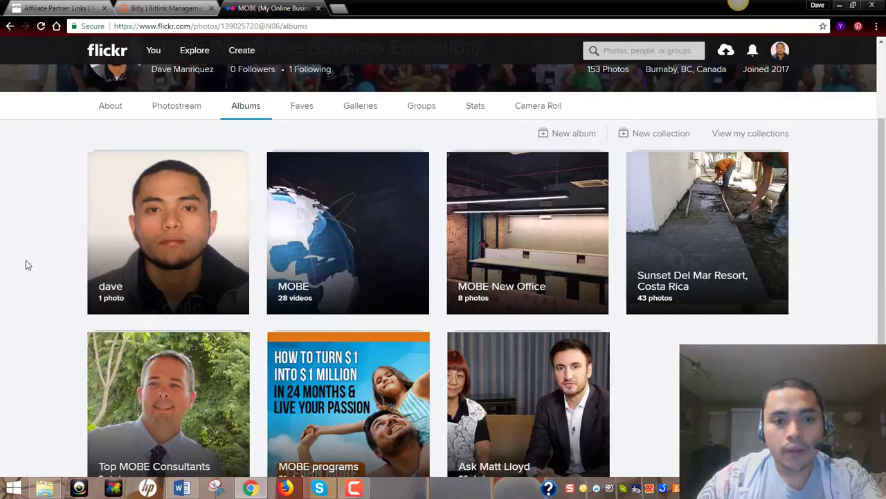
{"action": "scroll", "coordinate": [23, 264], "scroll_direction": "up", "scroll_amount": 3}
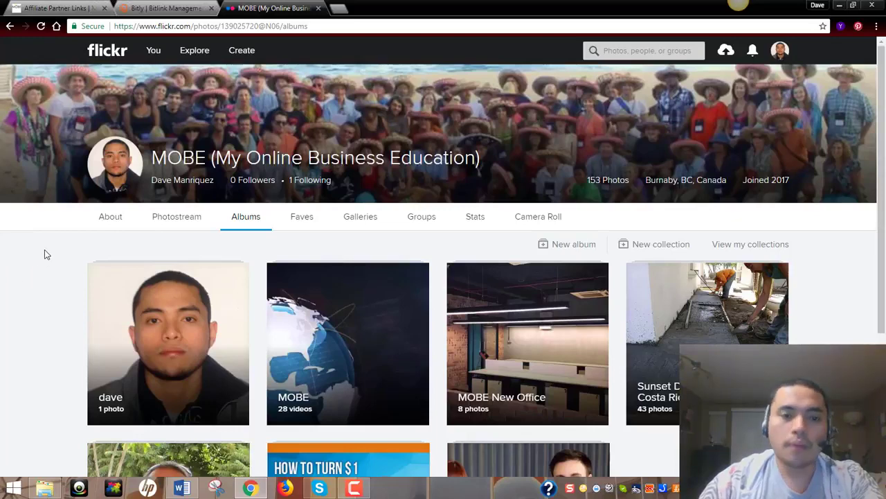
{"action": "scroll", "coordinate": [45, 254], "scroll_direction": "down", "scroll_amount": 2}
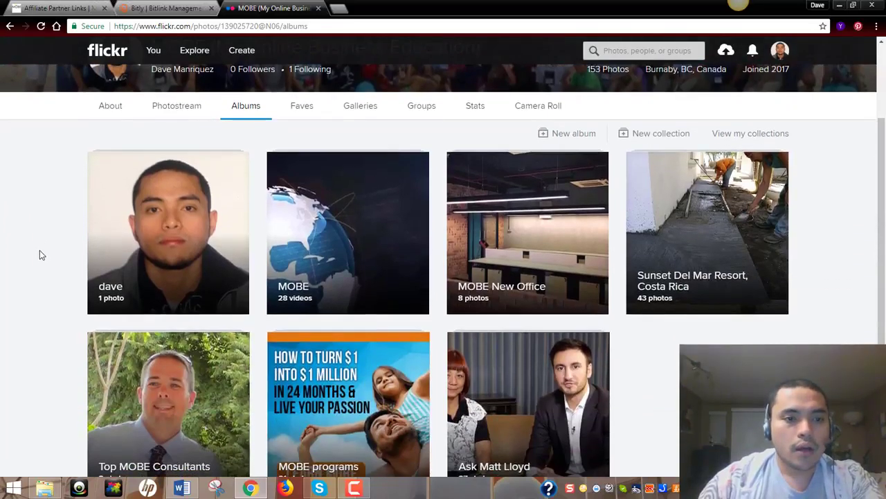
{"action": "scroll", "coordinate": [39, 237], "scroll_direction": "up", "scroll_amount": 1}
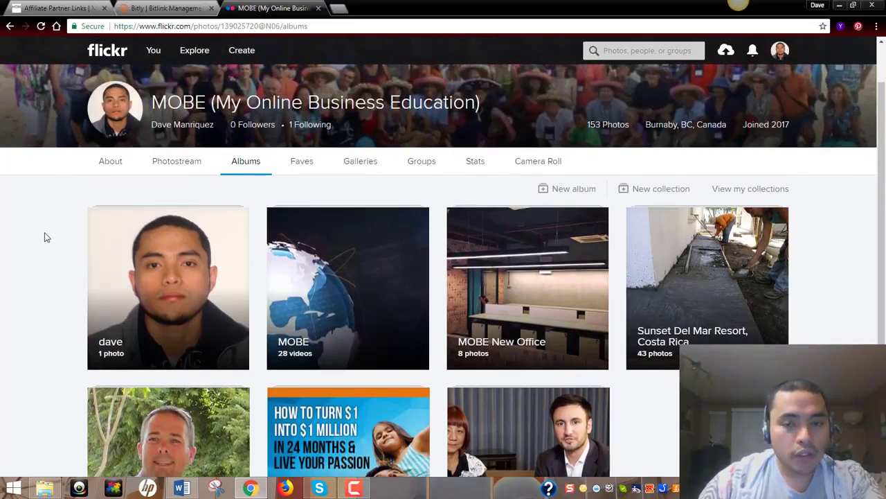
- Choose the turnkeysystem image from the Pictures folder as the photo to upload
{"action": "left_click", "coordinate": [729, 54]}
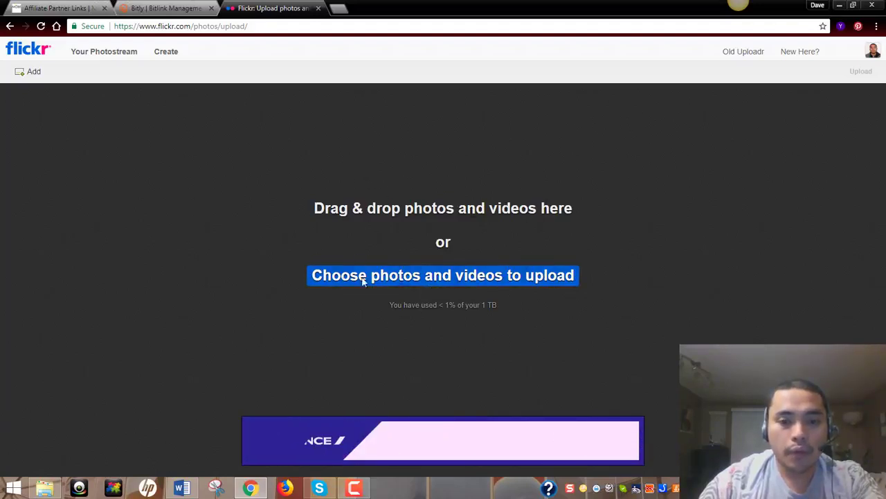
{"action": "left_click", "coordinate": [427, 276]}
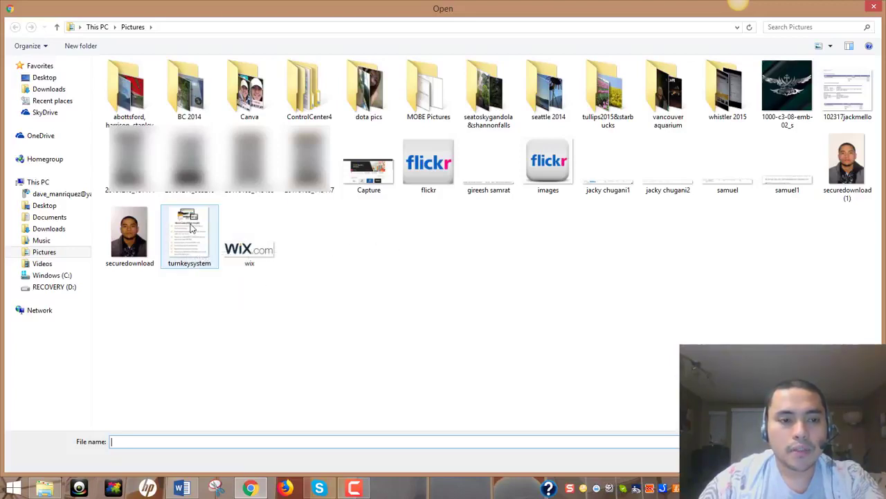
{"action": "left_click", "coordinate": [189, 247]}
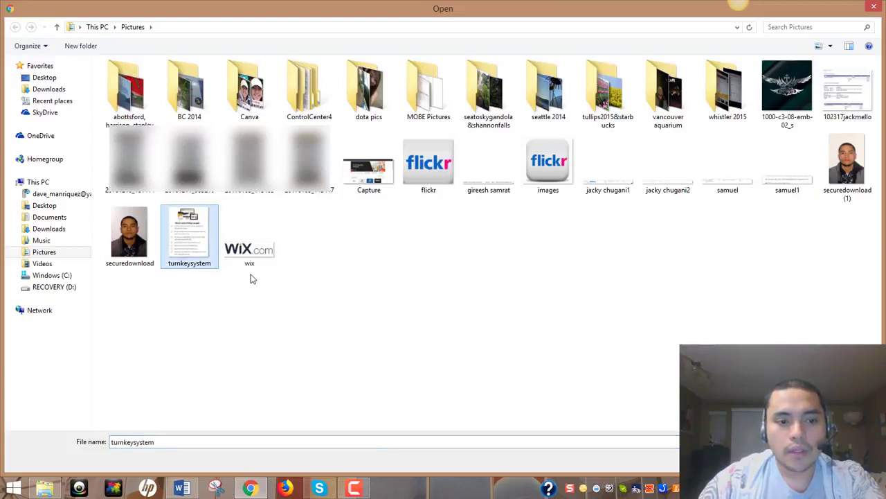
{"action": "key", "text": "Return"}
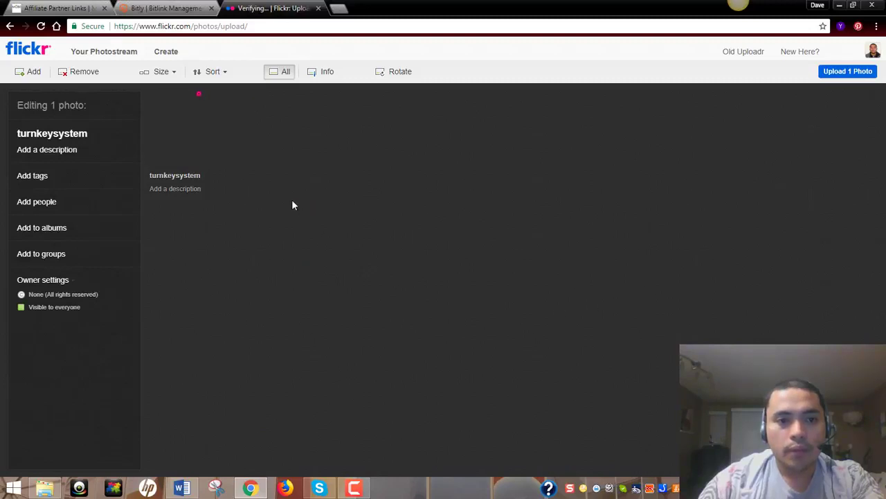
{"action": "mouse_move", "coordinate": [208, 131]}
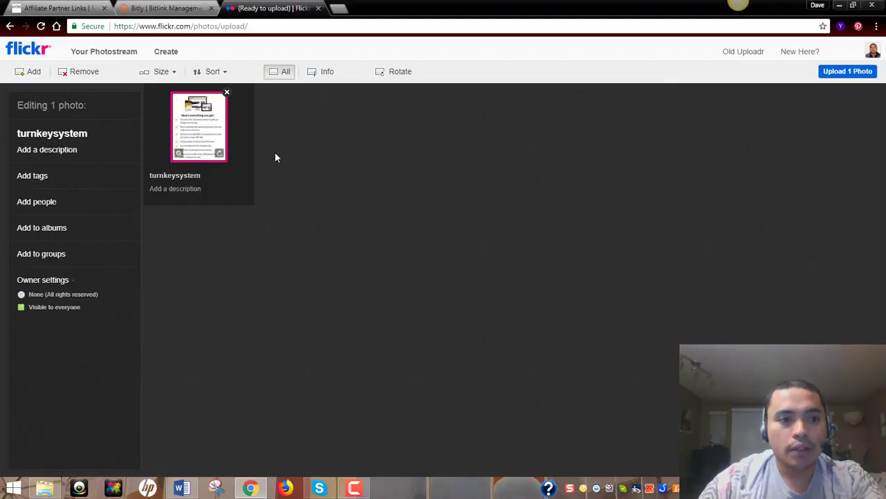
- Tag the turnkeysystem photo with MOBE, myonlinebusinesseducation and myonlinebusinessempire
{"action": "left_click", "coordinate": [40, 181]}
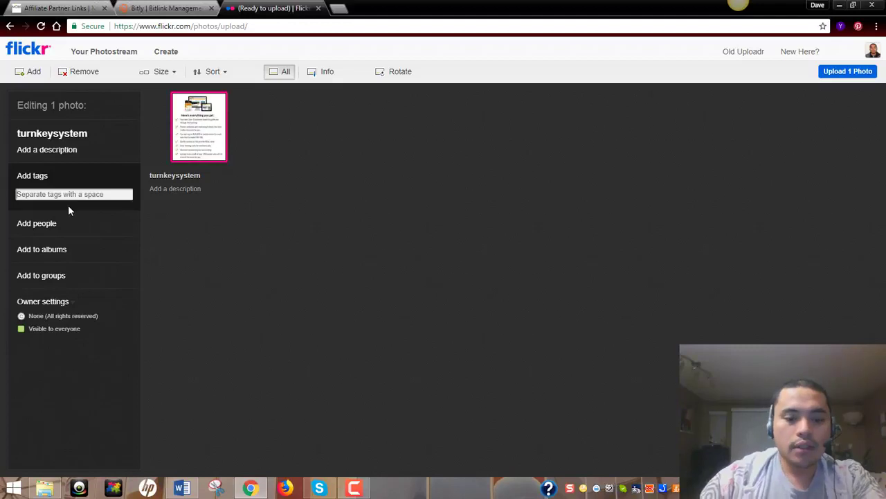
{"action": "type", "text": "mobe"}
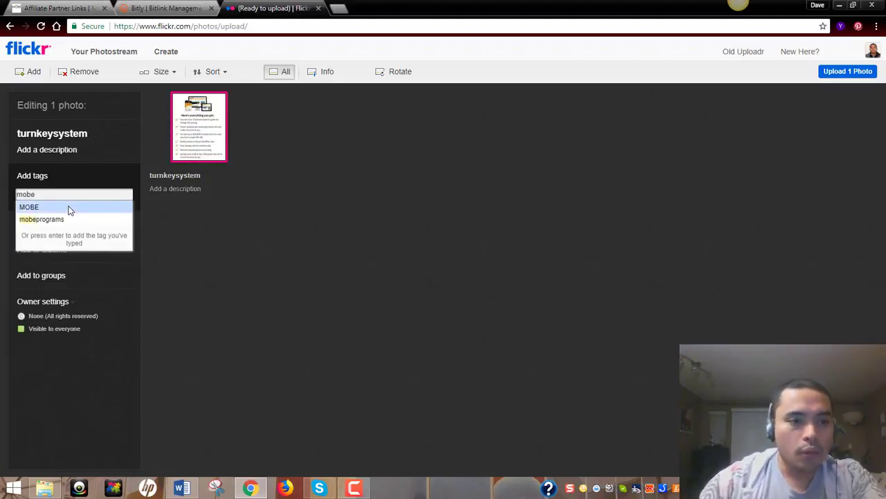
{"action": "left_click", "coordinate": [69, 207]}
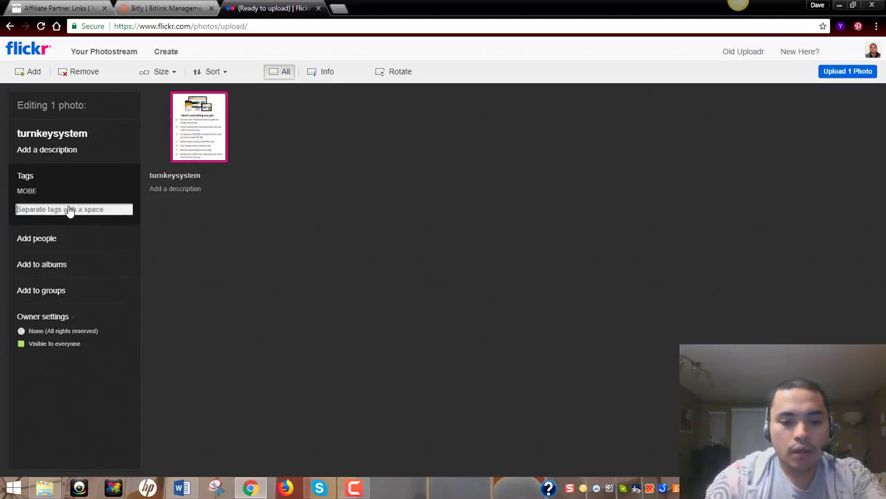
{"action": "type", "text": "my"}
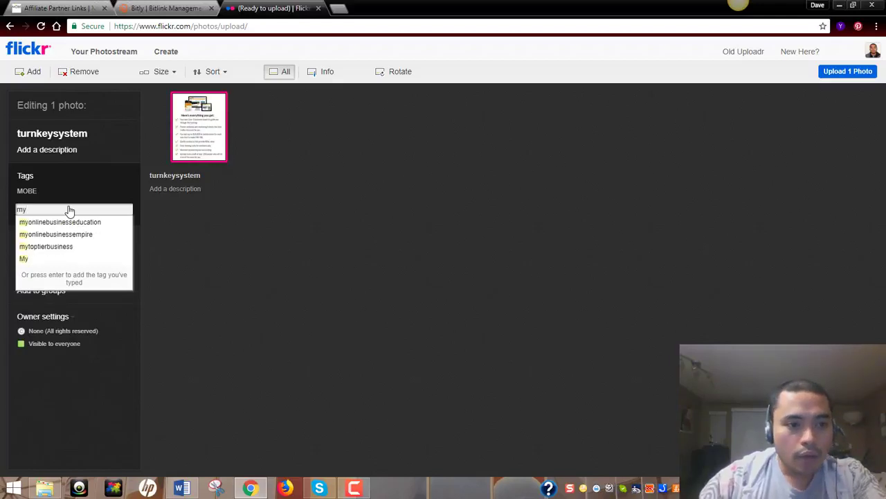
{"action": "left_click", "coordinate": [68, 223]}
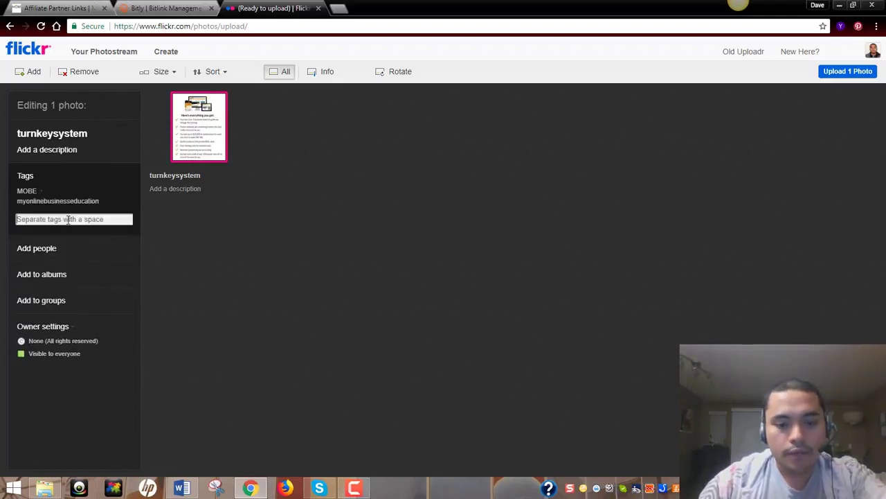
{"action": "type", "text": "my"}
{"action": "left_click", "coordinate": [67, 245]}
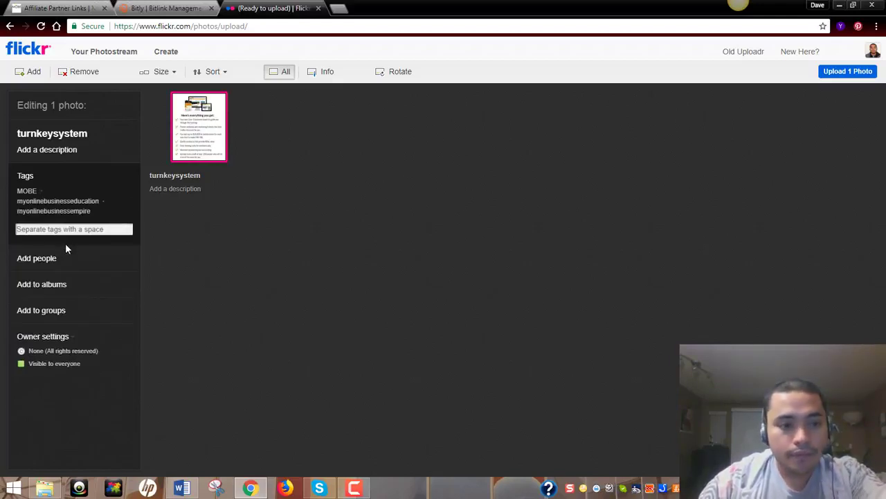
- Add the tags mytoptierbusiness, mobeprograms, mattlloyd, turnkey, business and system to the turnkeysystem photo
{"action": "type", "text": "m"}
{"action": "left_click", "coordinate": [57, 258]}
{"action": "type", "text": "m"}
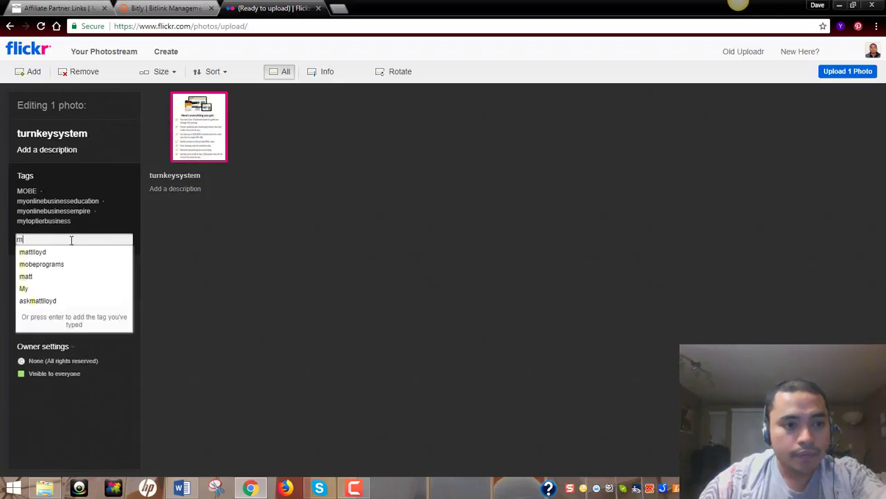
{"action": "left_click", "coordinate": [58, 278]}
{"action": "type", "text": "m"}
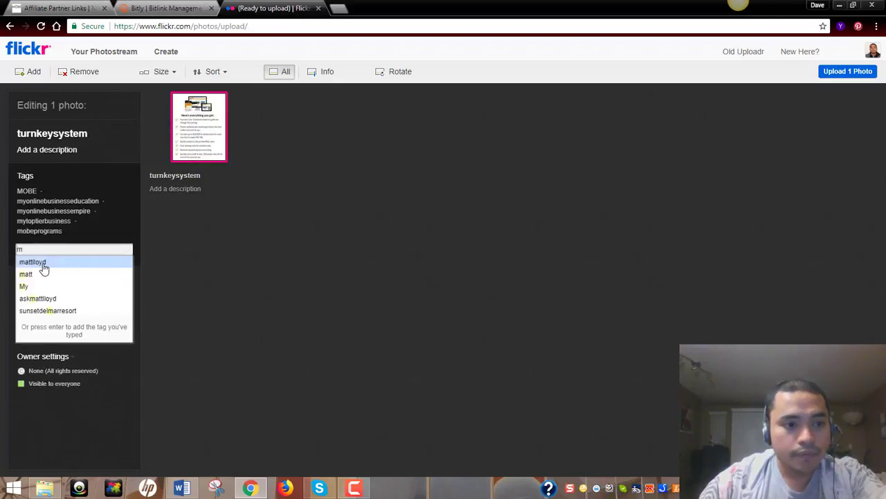
{"action": "left_click", "coordinate": [42, 264]}
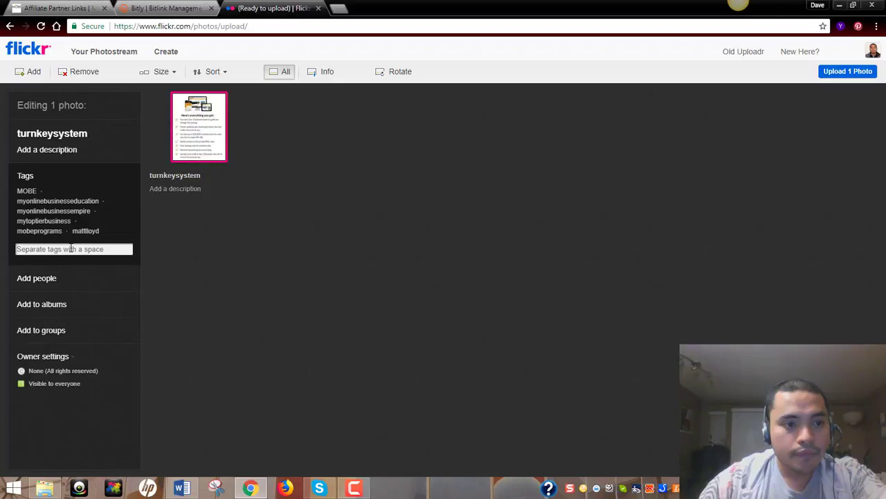
{"action": "type", "text": "turnkey business syste"}
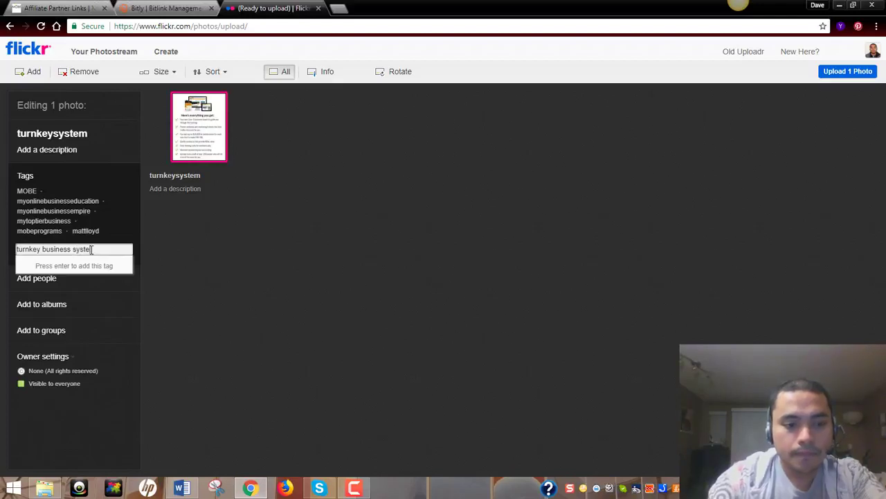
{"action": "type", "text": "m"}
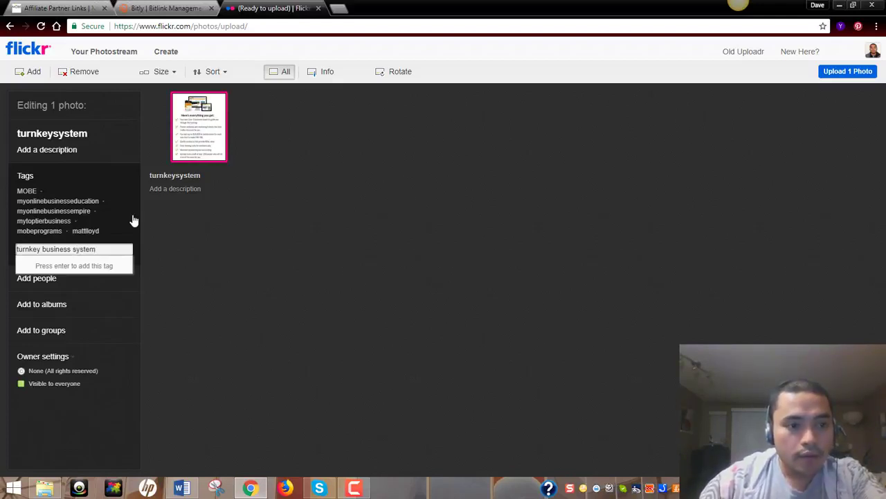
- Add the account owner under people for the turnkeysystem photo and put it in the album titled with the owner's first name
{"action": "left_click", "coordinate": [42, 280]}
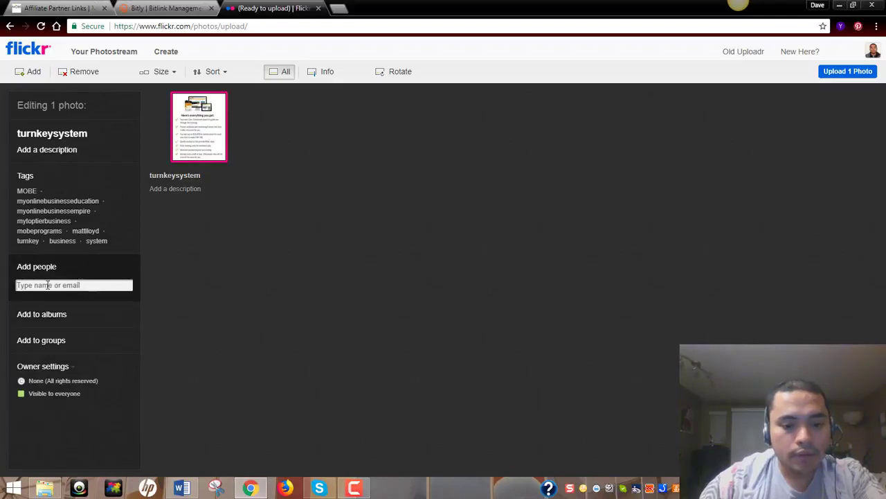
{"action": "type", "text": "m"}
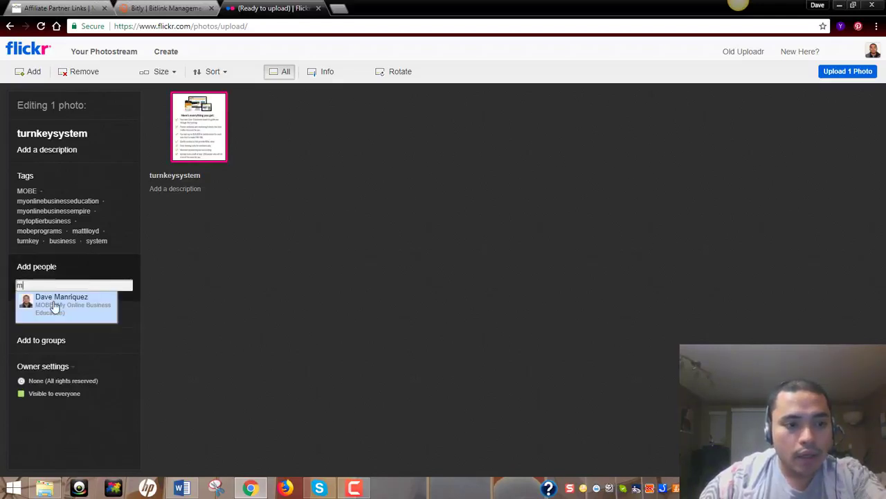
{"action": "left_click", "coordinate": [54, 307]}
{"action": "left_click", "coordinate": [55, 340]}
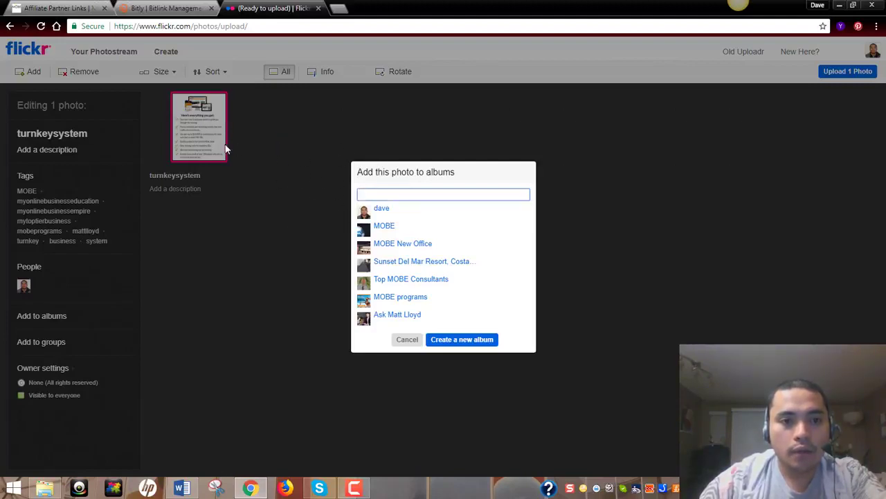
{"action": "left_click", "coordinate": [398, 209]}
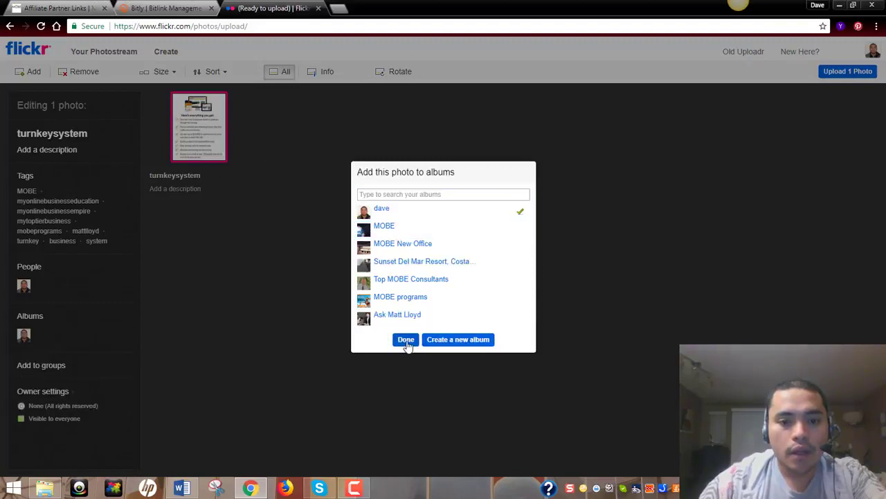
{"action": "left_click", "coordinate": [406, 339]}
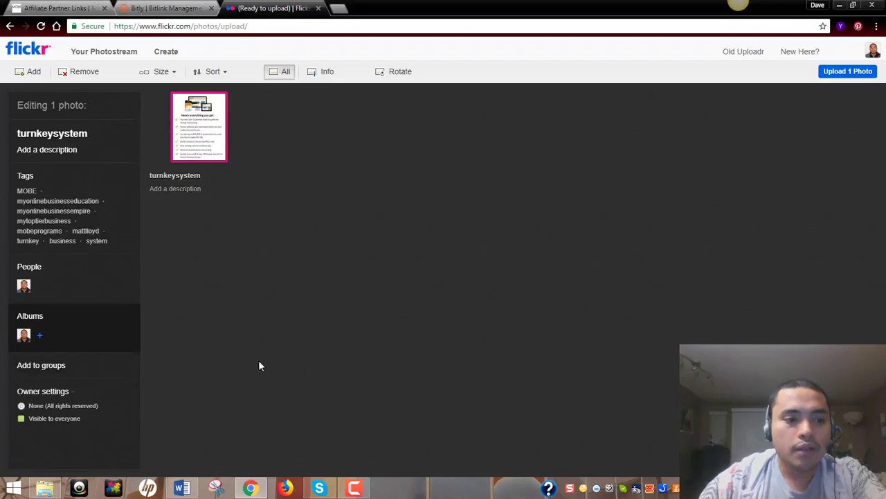
- Add the turnkeysystem photo to the My Online Business Education group and upload it
{"action": "left_click", "coordinate": [39, 370]}
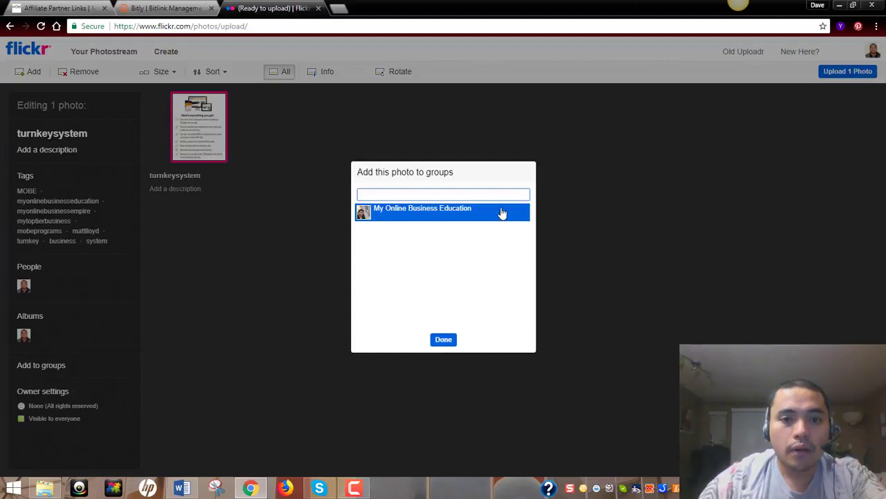
{"action": "left_click", "coordinate": [431, 219]}
{"action": "left_click", "coordinate": [443, 340]}
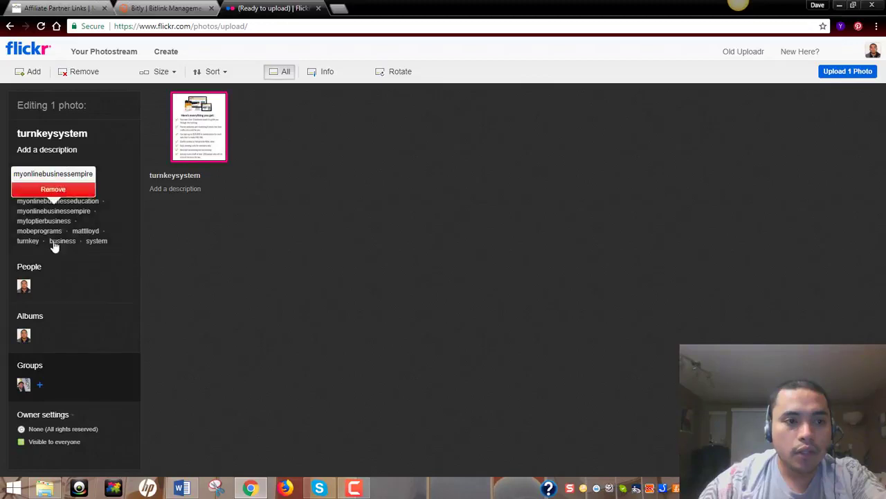
{"action": "left_click", "coordinate": [847, 73]}
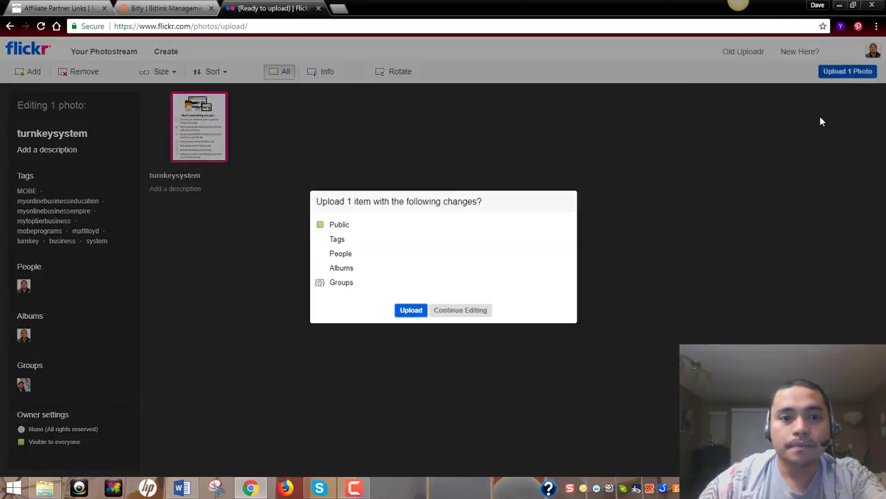
{"action": "left_click", "coordinate": [410, 316]}
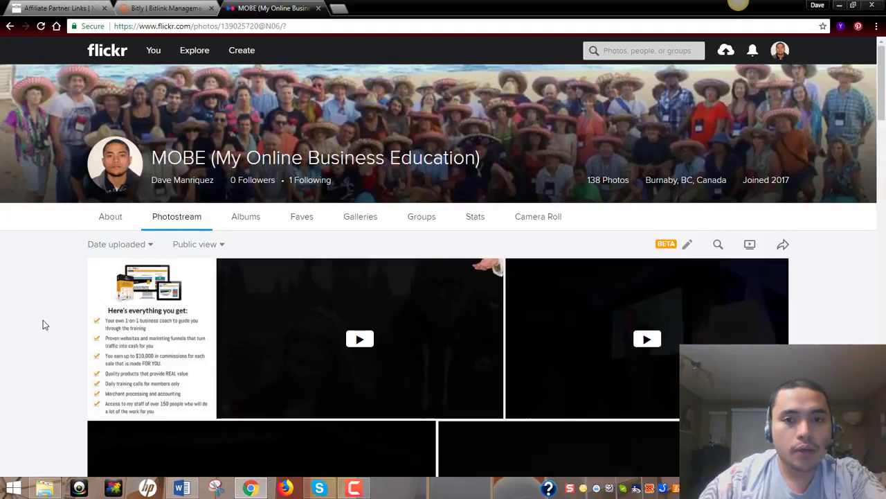
- Start another upload and choose the Clickbank video from the Debut folder in Videos
{"action": "left_click", "coordinate": [727, 53]}
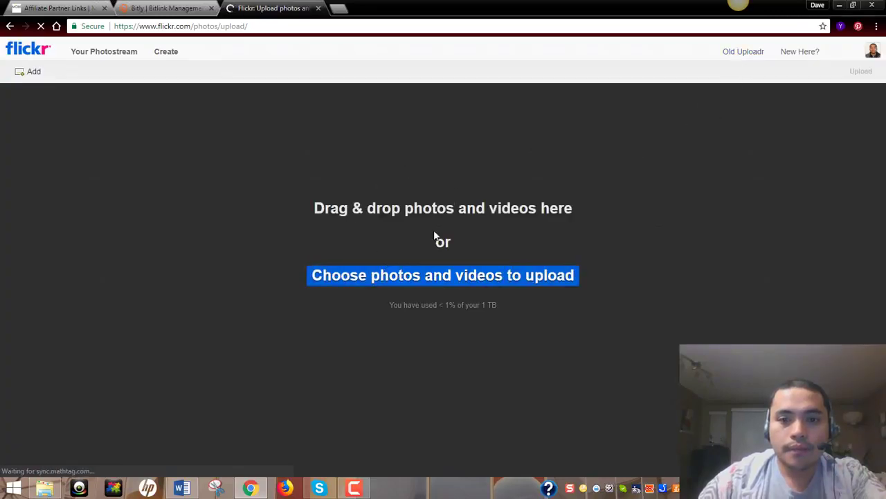
{"action": "left_click", "coordinate": [365, 277]}
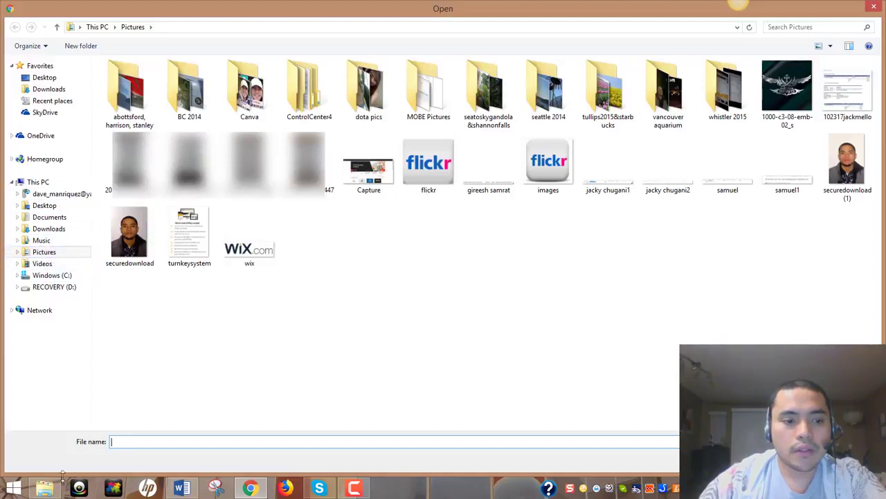
{"action": "left_click", "coordinate": [39, 266]}
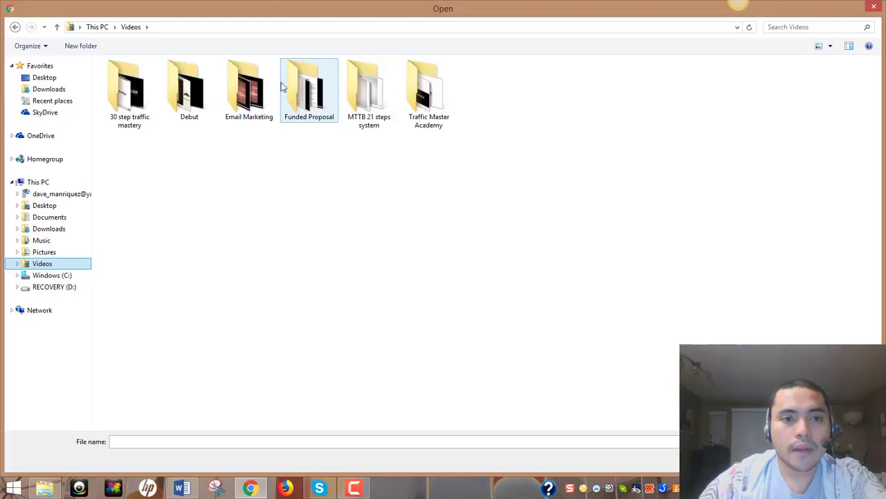
{"action": "double_click", "coordinate": [192, 99]}
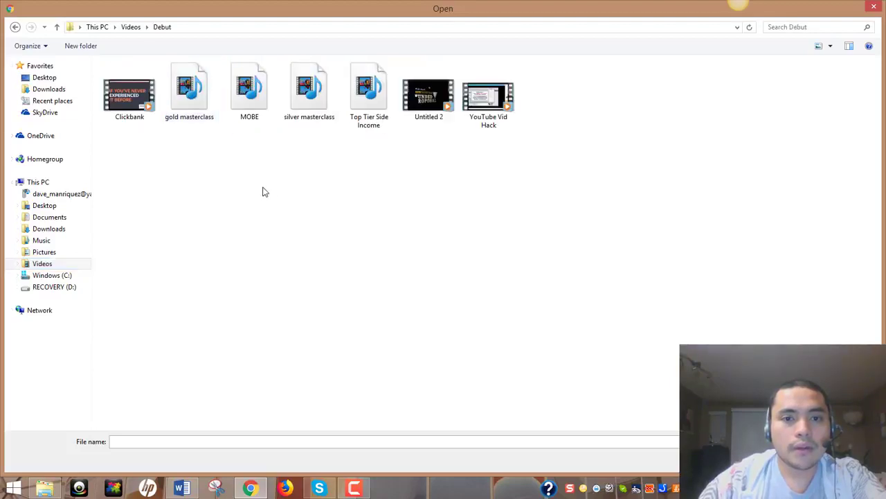
{"action": "left_click", "coordinate": [136, 105]}
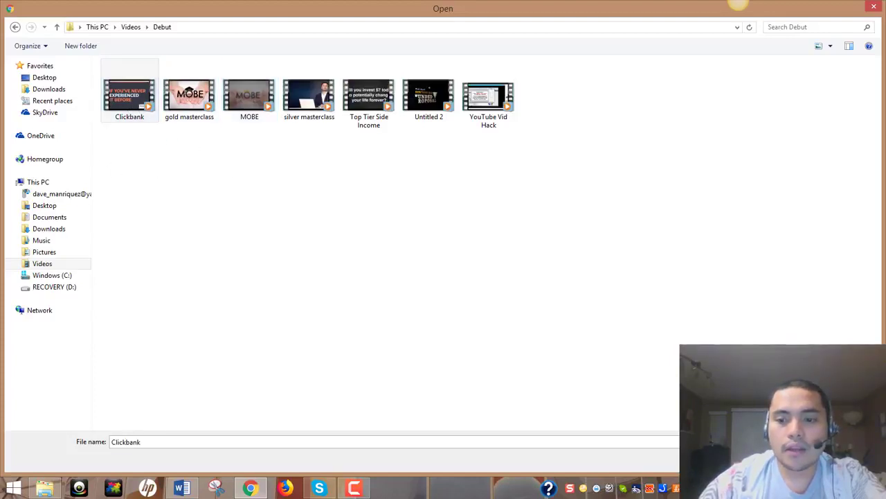
{"action": "key", "text": "Return"}
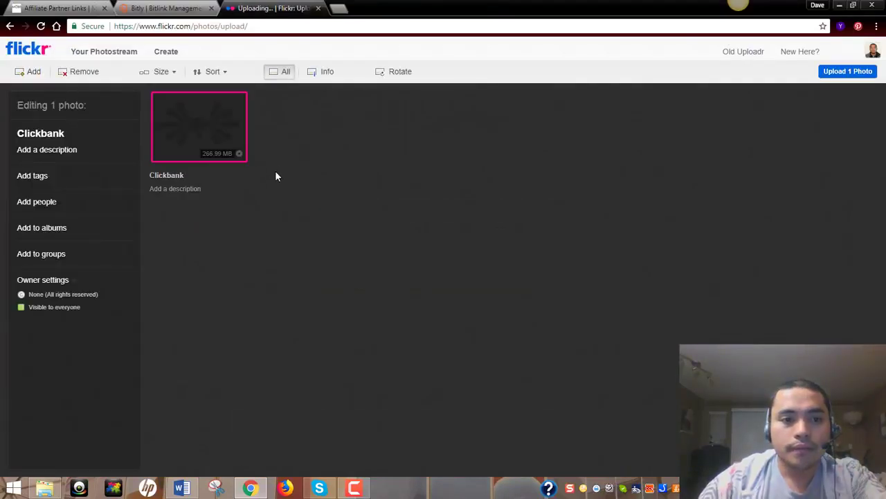
- Describe the Clickbank video as "Tutotrial about Clickbank" and tag it clickbank
{"action": "mouse_move", "coordinate": [197, 122]}
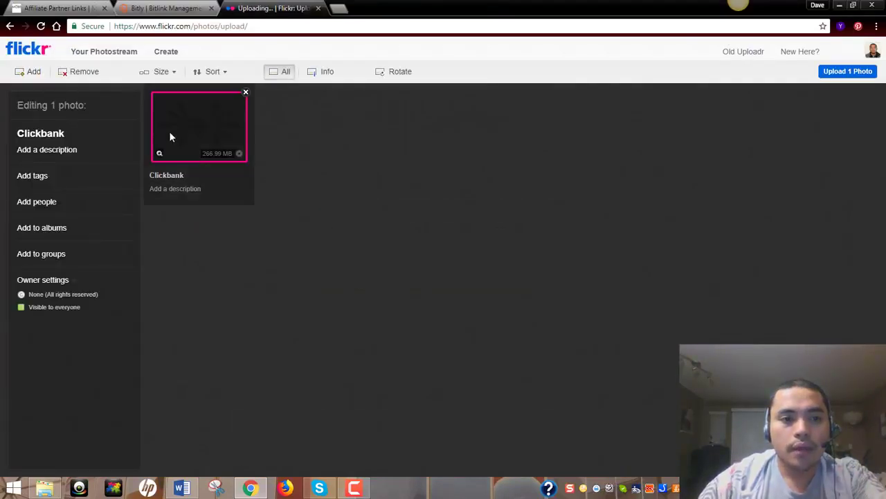
{"action": "left_click", "coordinate": [186, 190]}
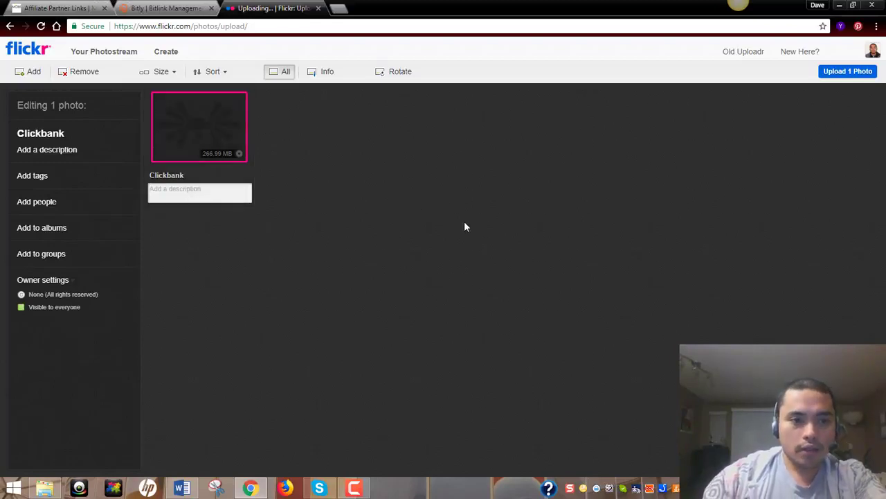
{"action": "type", "text": "Tutotrial about Clickbank"}
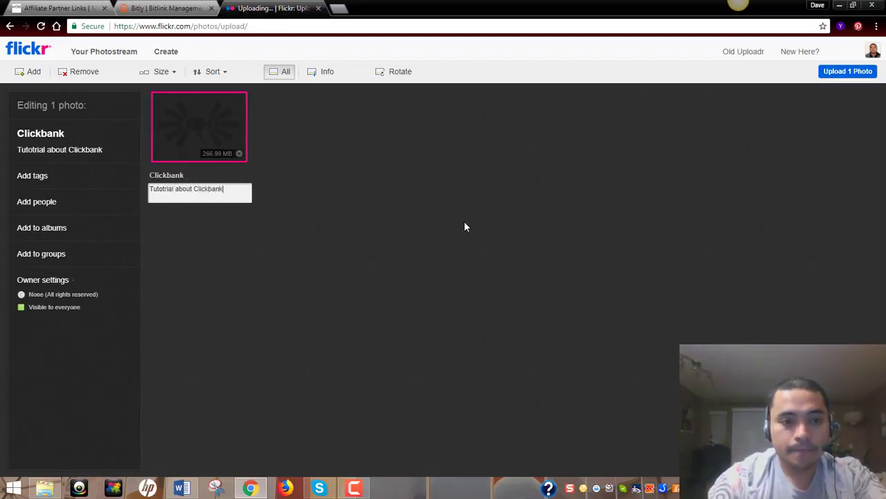
{"action": "left_click", "coordinate": [375, 276]}
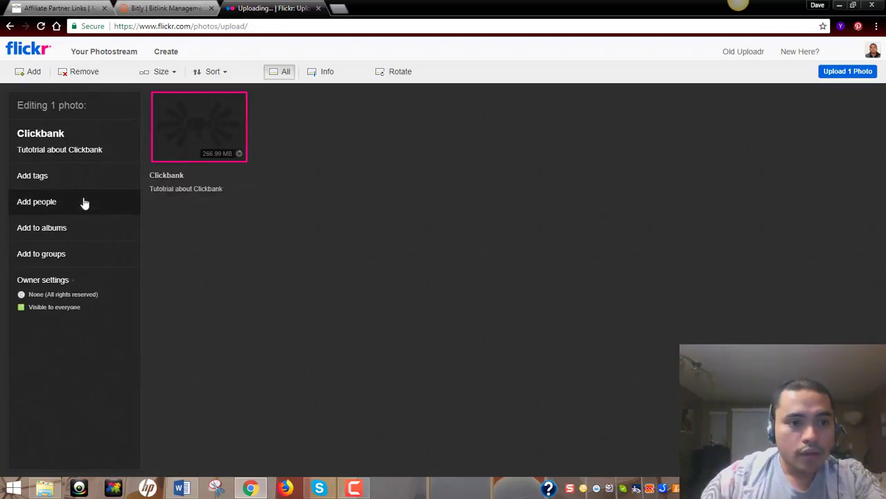
{"action": "left_click", "coordinate": [55, 179]}
{"action": "type", "text": "clickbank"}
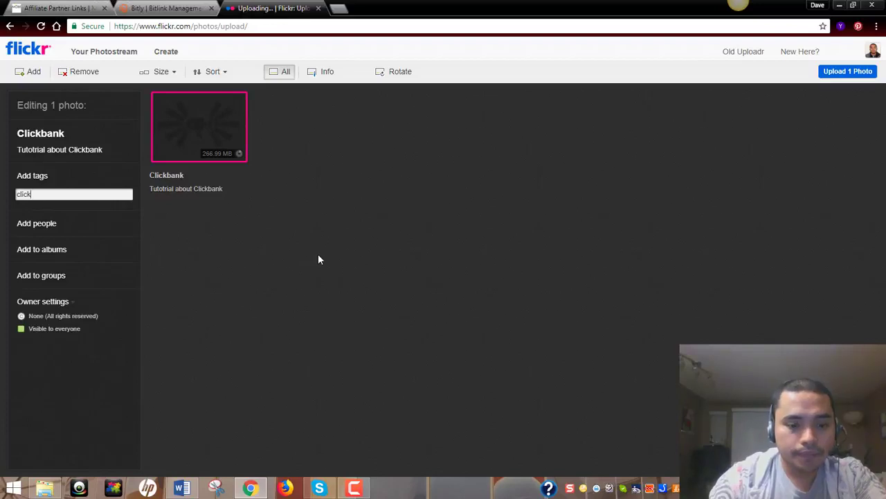
- Add the account owner under people for the Clickbank video and put it in the album titled with the owner's first name
{"action": "left_click", "coordinate": [63, 223]}
{"action": "type", "text": "da"}
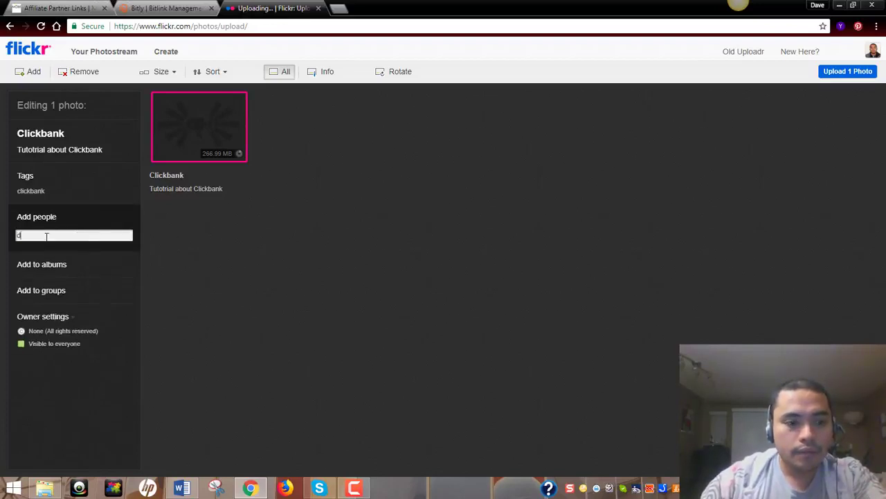
{"action": "left_click", "coordinate": [59, 249]}
{"action": "left_click", "coordinate": [43, 296]}
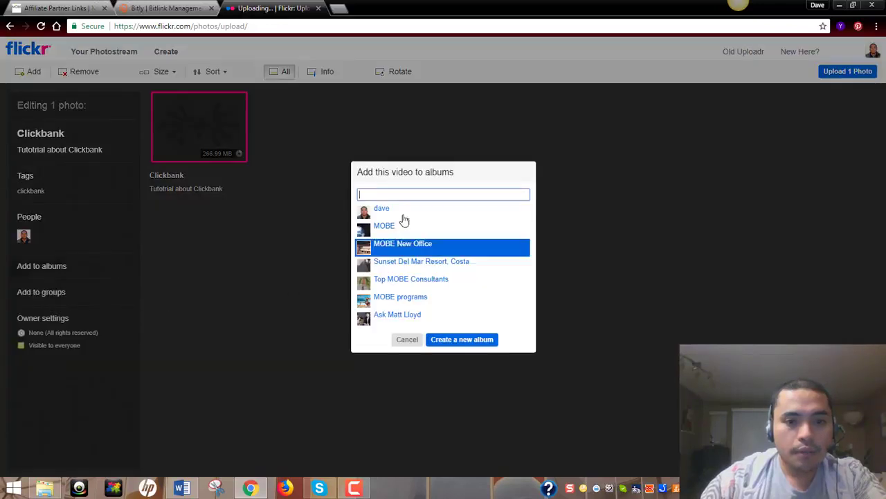
{"action": "left_click", "coordinate": [380, 216]}
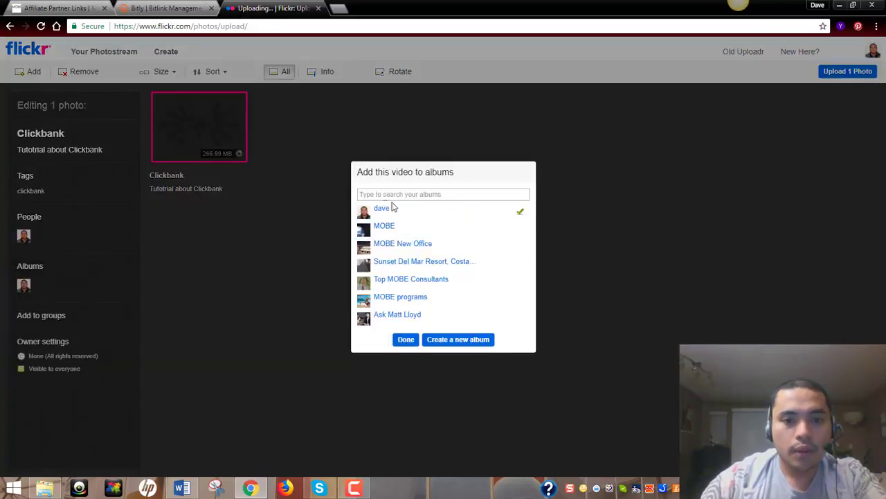
{"action": "left_click", "coordinate": [406, 339]}
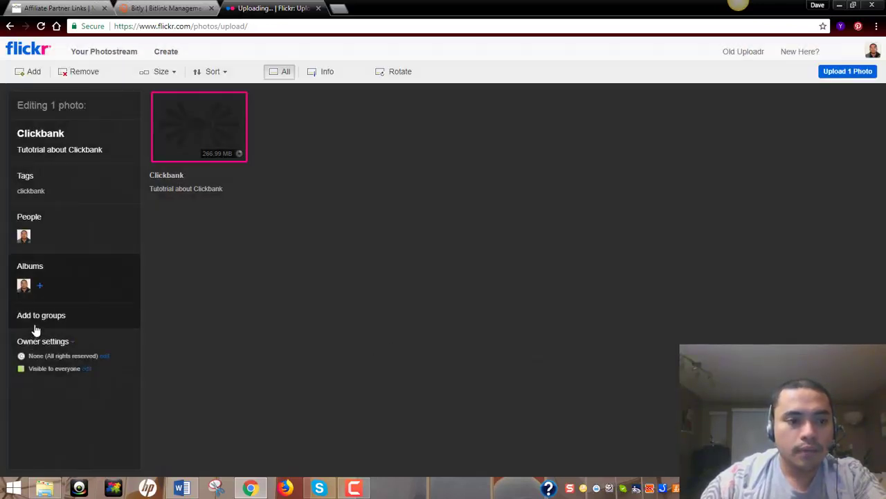
- Check the group choices without adding any, and upload the Clickbank video as public with its tags, people and album
{"action": "left_click", "coordinate": [10, 324]}
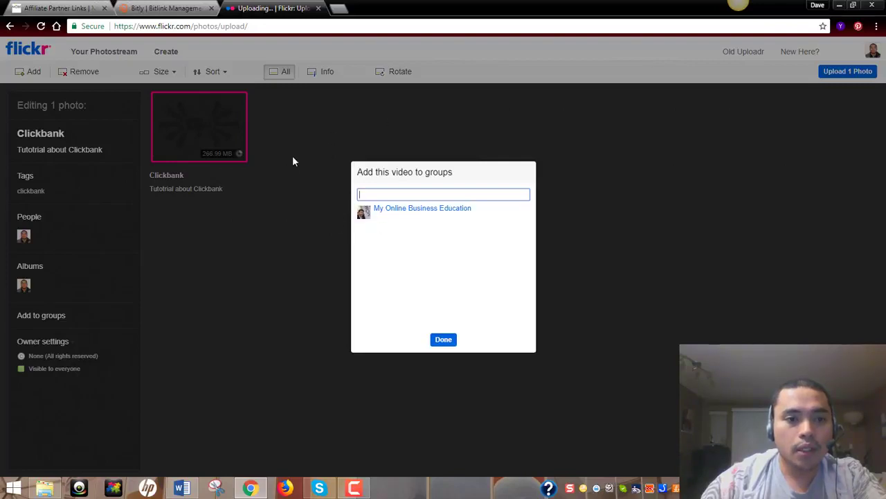
{"action": "left_click", "coordinate": [441, 342]}
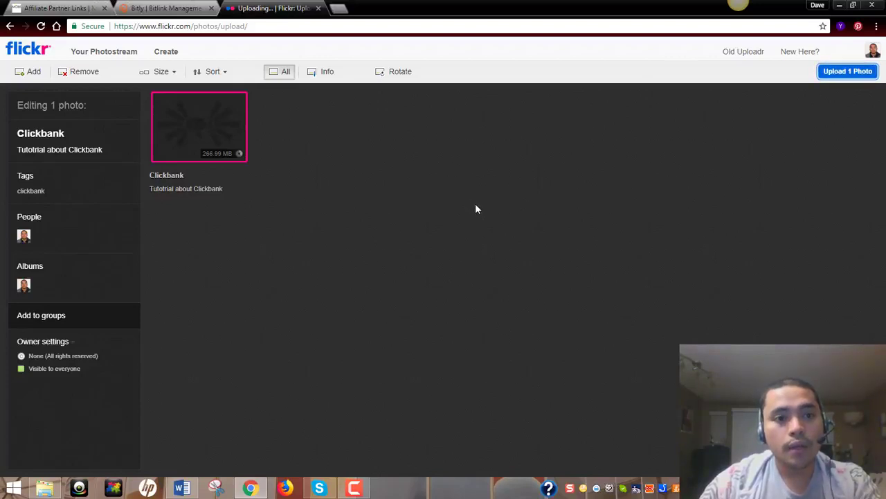
{"action": "mouse_move", "coordinate": [32, 376]}
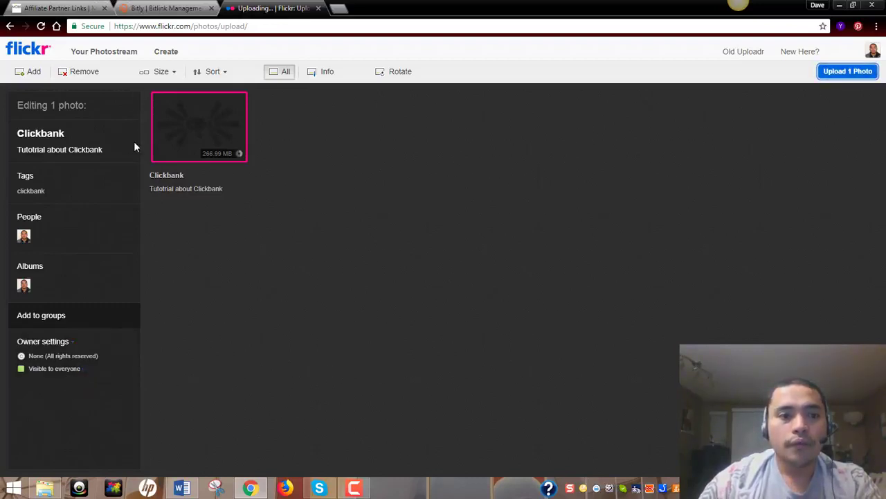
{"action": "left_click", "coordinate": [833, 76]}
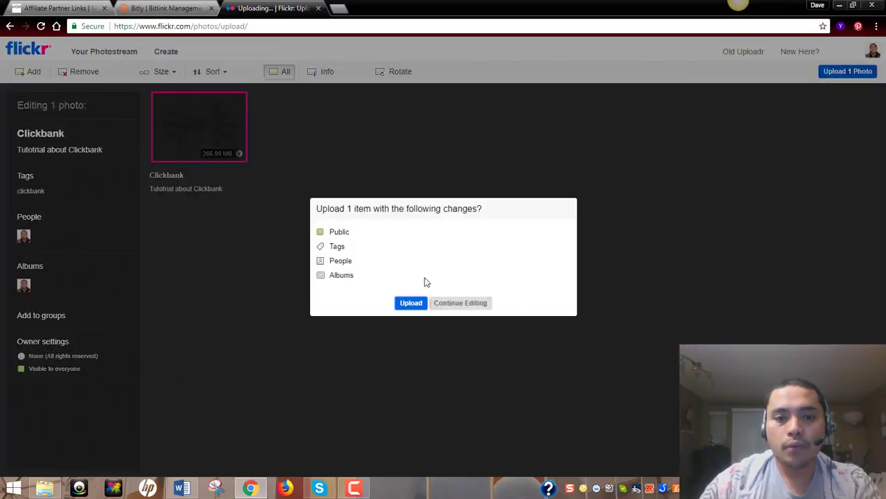
{"action": "left_click", "coordinate": [410, 304]}
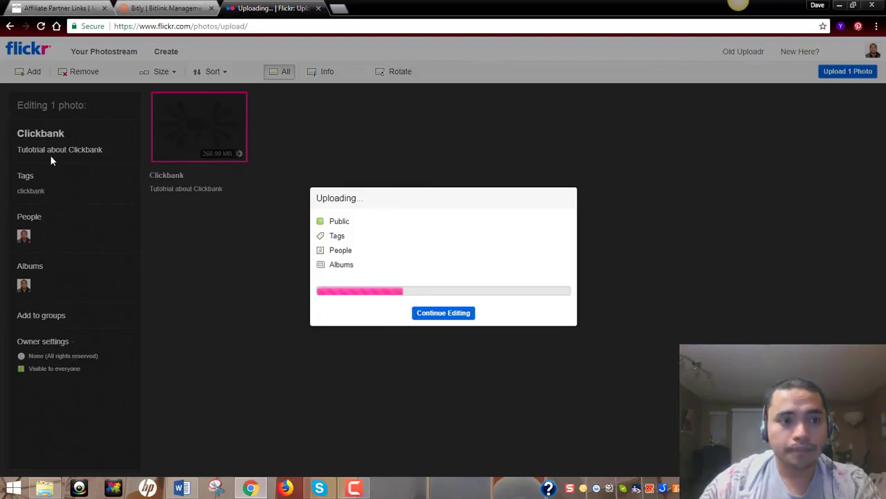
- Open flickr.com in a new browser tab while the video uploads and go to the account's About page
{"action": "left_click", "coordinate": [339, 8]}
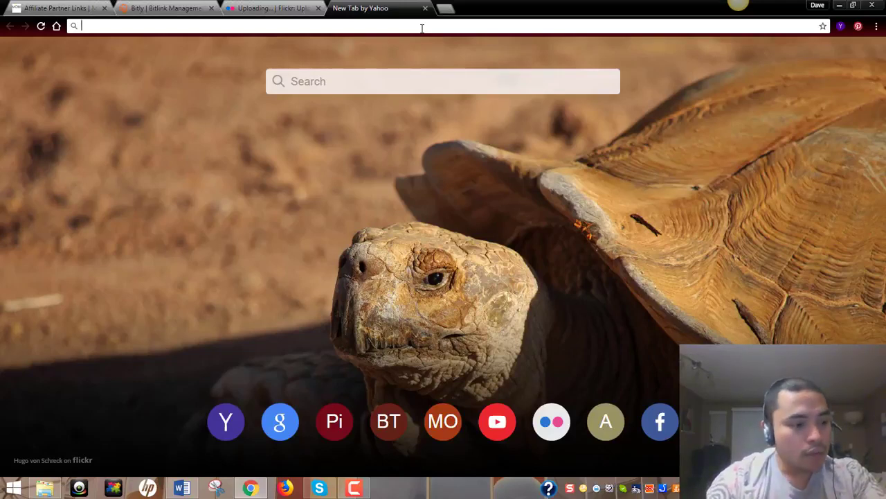
{"action": "type", "text": "flick"}
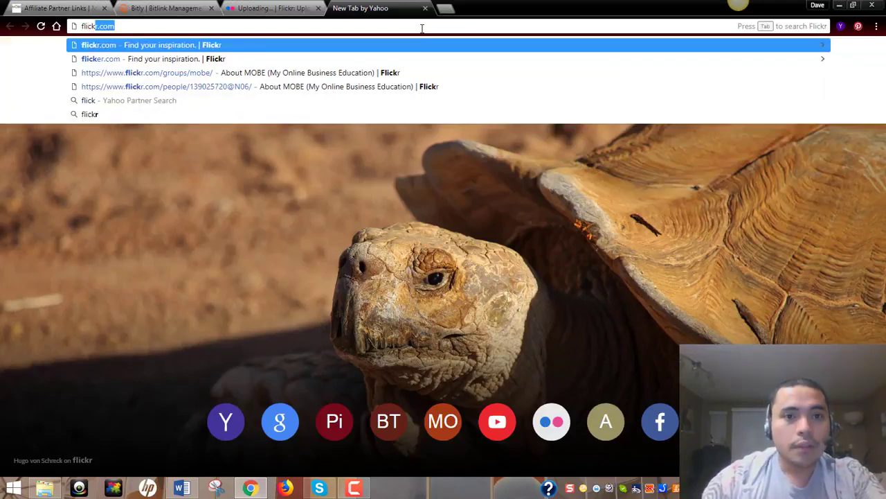
{"action": "key", "text": "Return"}
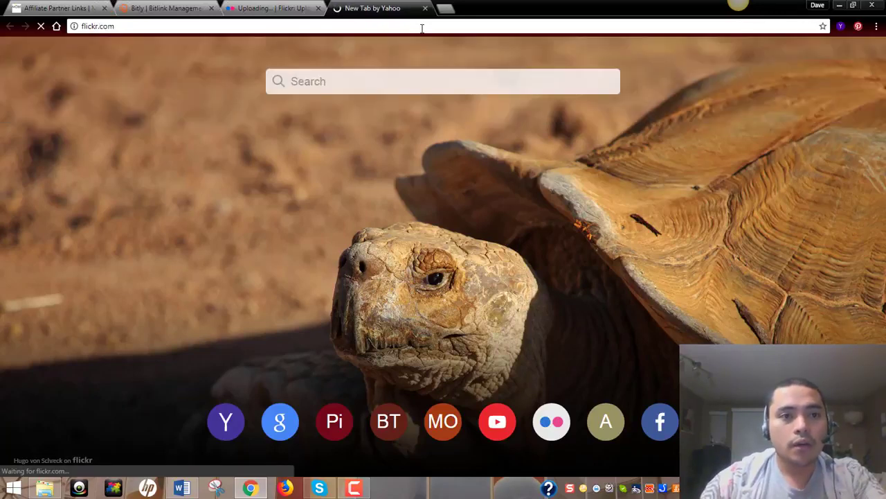
{"action": "left_click", "coordinate": [266, 9]}
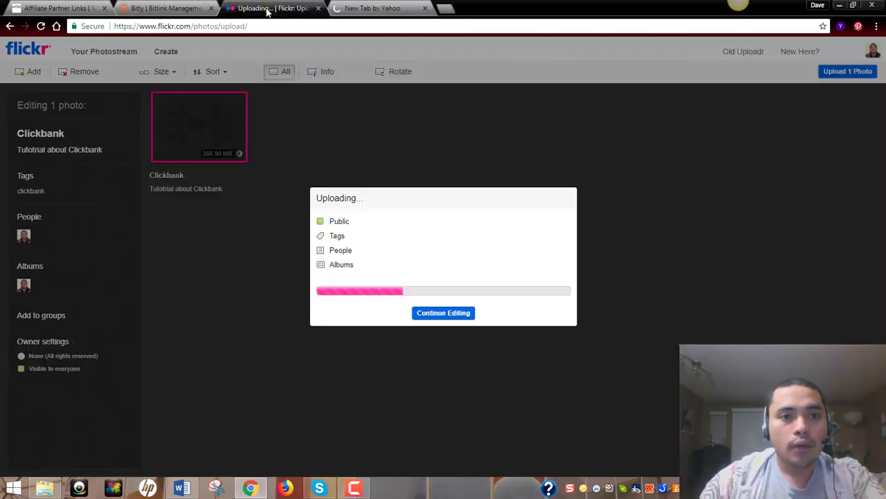
{"action": "left_click", "coordinate": [376, 9]}
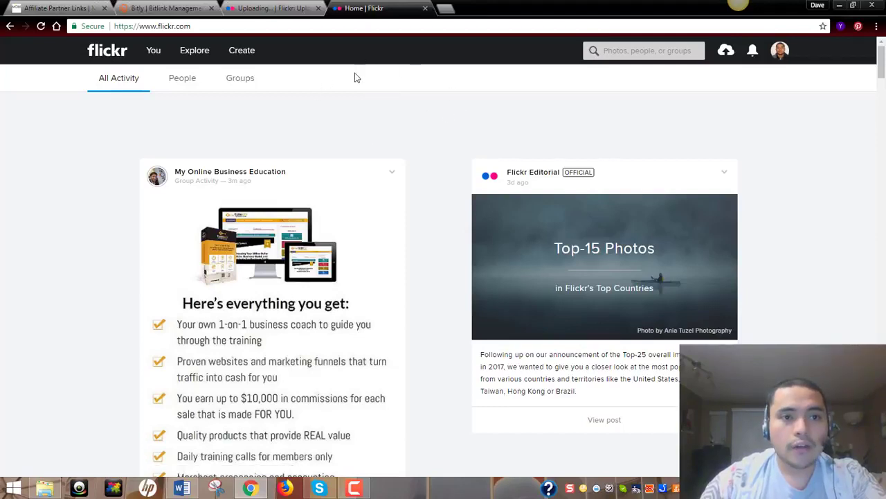
{"action": "mouse_move", "coordinate": [153, 53]}
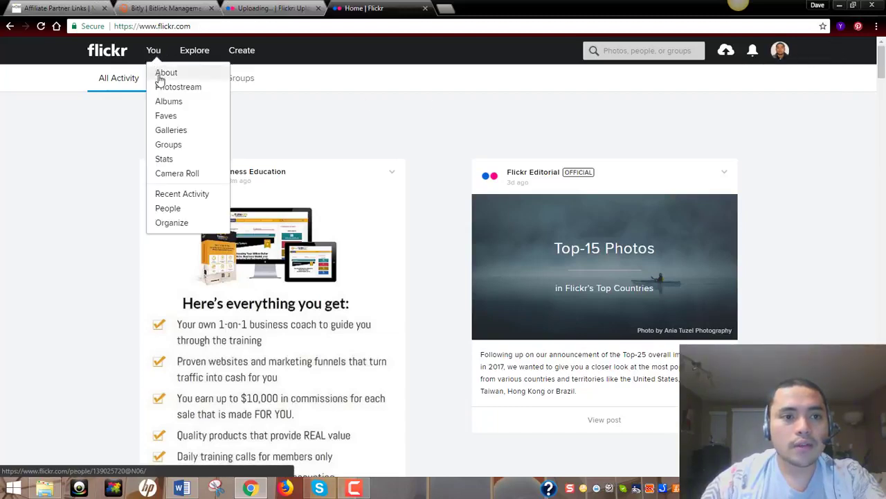
{"action": "left_click", "coordinate": [167, 77]}
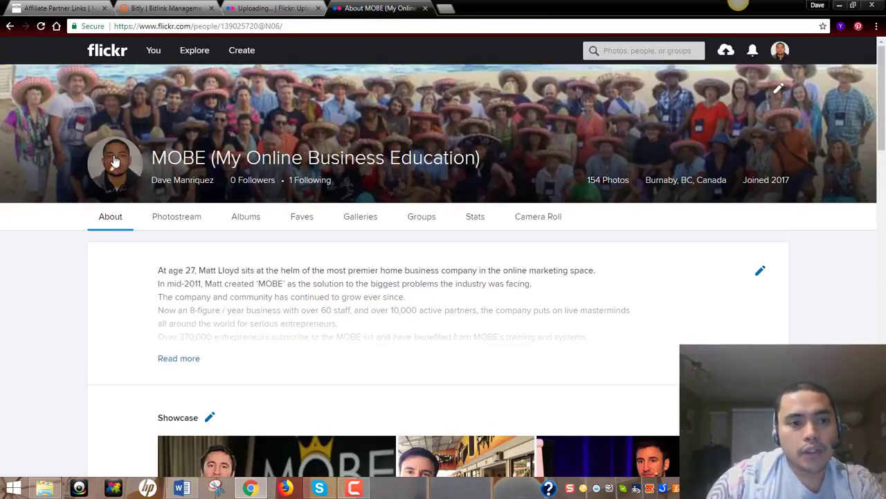
- Examine the About page's biography, showcase photos and videos, and the profile details below them
{"action": "scroll", "coordinate": [163, 162], "scroll_direction": "down", "scroll_amount": 1}
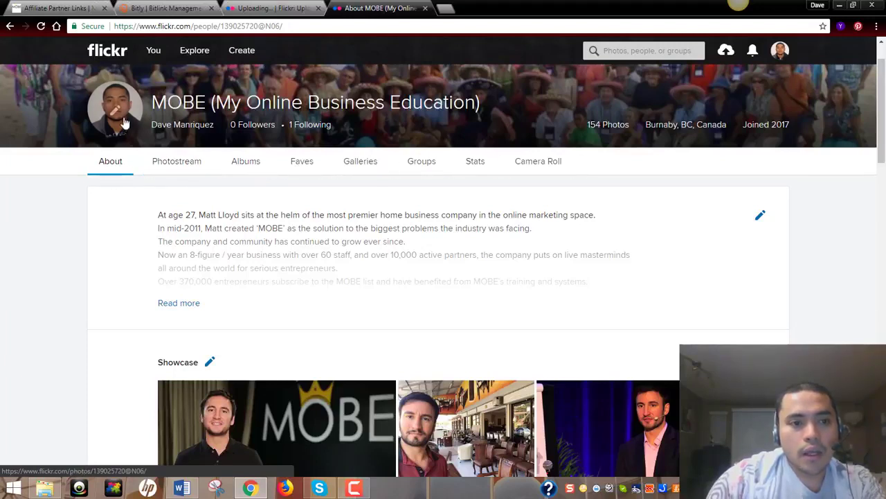
{"action": "scroll", "coordinate": [107, 198], "scroll_direction": "down", "scroll_amount": 1}
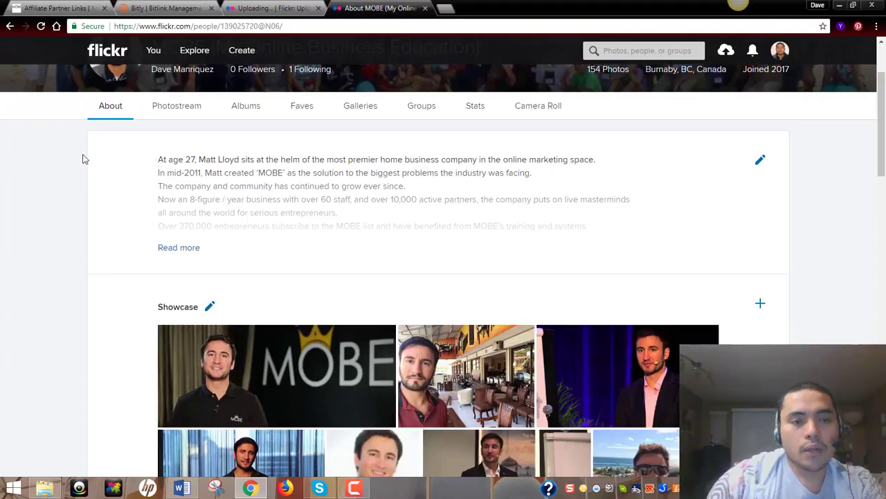
{"action": "scroll", "coordinate": [62, 174], "scroll_direction": "down", "scroll_amount": 1}
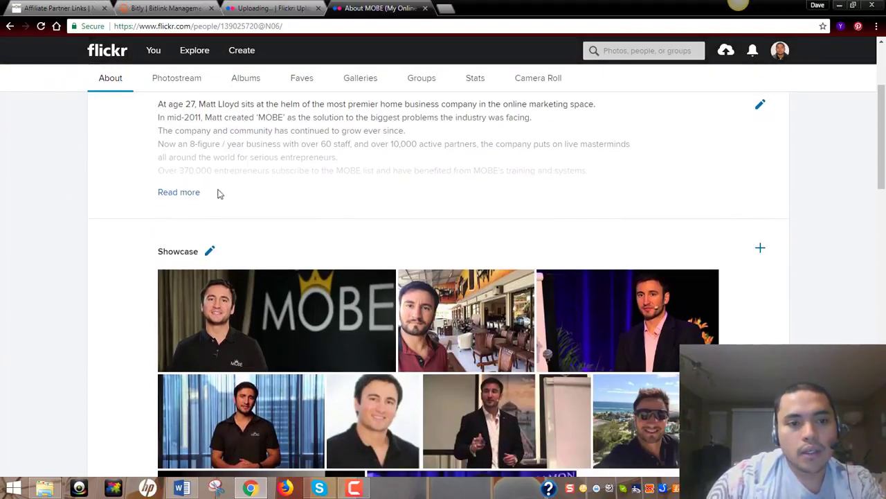
{"action": "scroll", "coordinate": [152, 243], "scroll_direction": "down", "scroll_amount": 1}
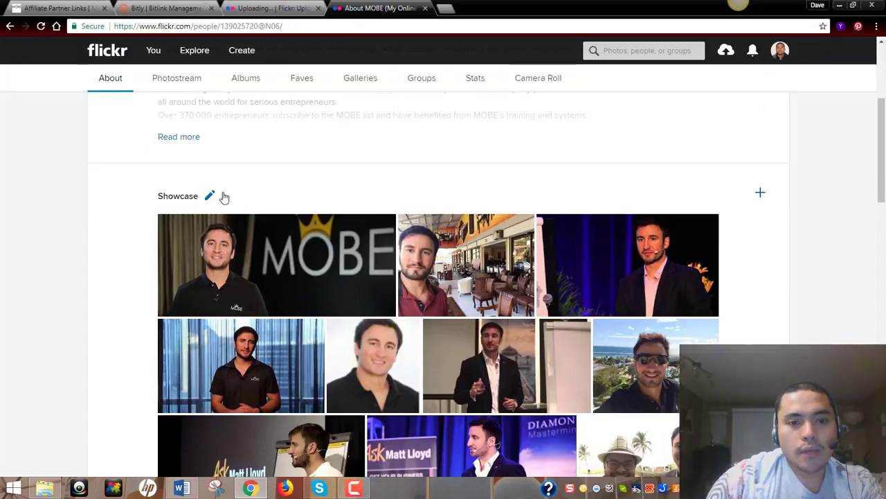
{"action": "scroll", "coordinate": [339, 193], "scroll_direction": "down", "scroll_amount": 1}
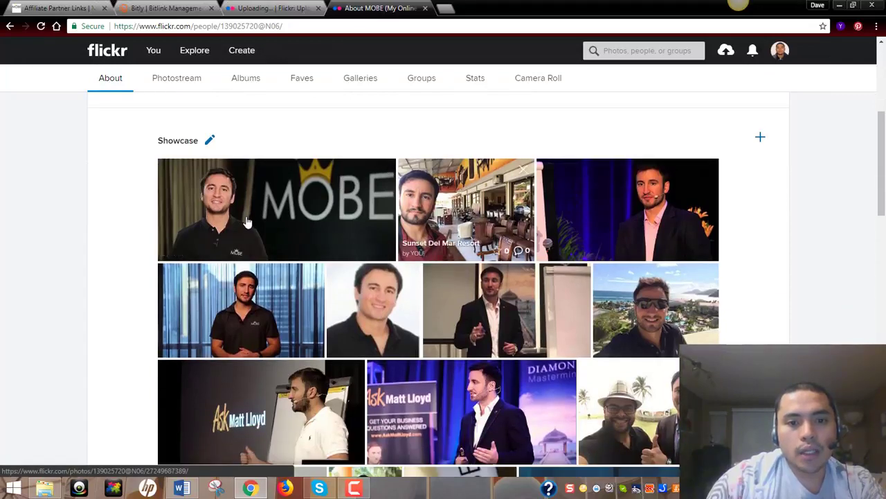
{"action": "scroll", "coordinate": [346, 227], "scroll_direction": "down", "scroll_amount": 5}
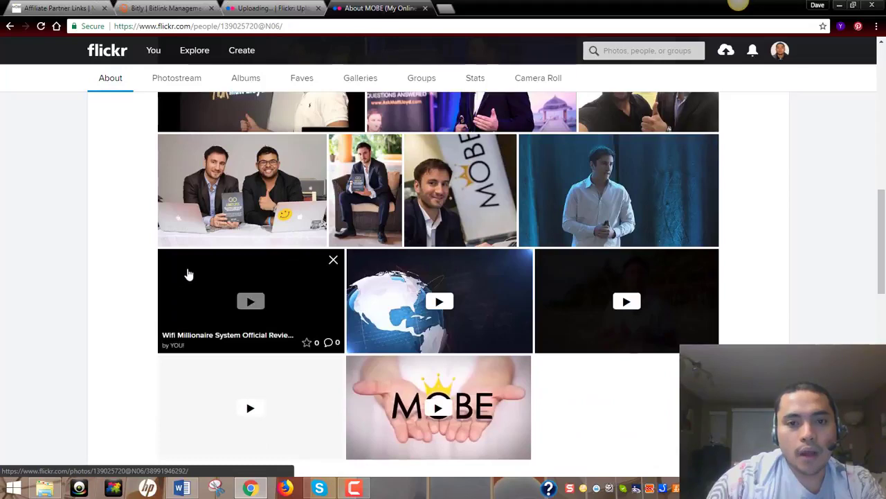
{"action": "scroll", "coordinate": [186, 273], "scroll_direction": "up", "scroll_amount": 4}
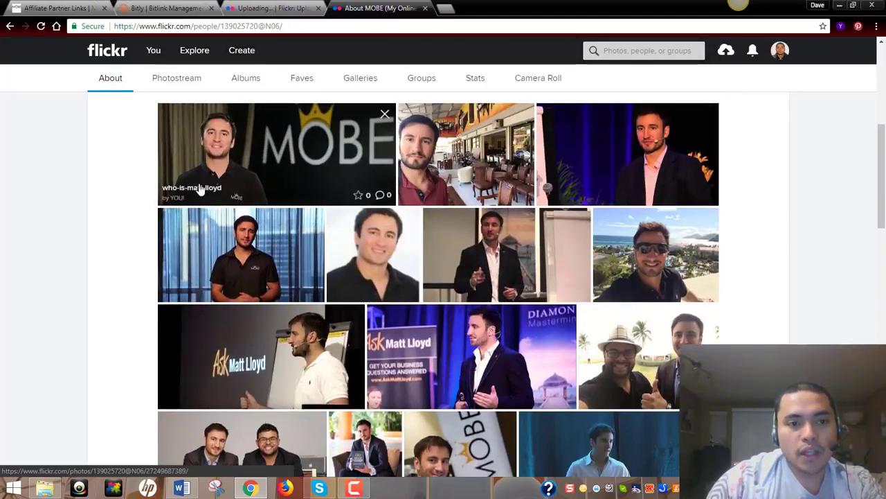
{"action": "scroll", "coordinate": [265, 222], "scroll_direction": "up", "scroll_amount": 2}
{"action": "scroll", "coordinate": [311, 227], "scroll_direction": "down", "scroll_amount": 2}
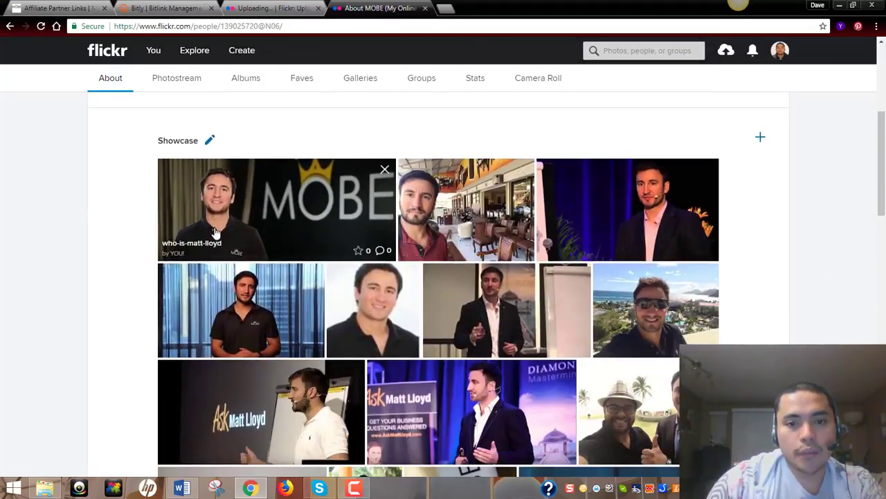
{"action": "scroll", "coordinate": [259, 234], "scroll_direction": "down", "scroll_amount": 2}
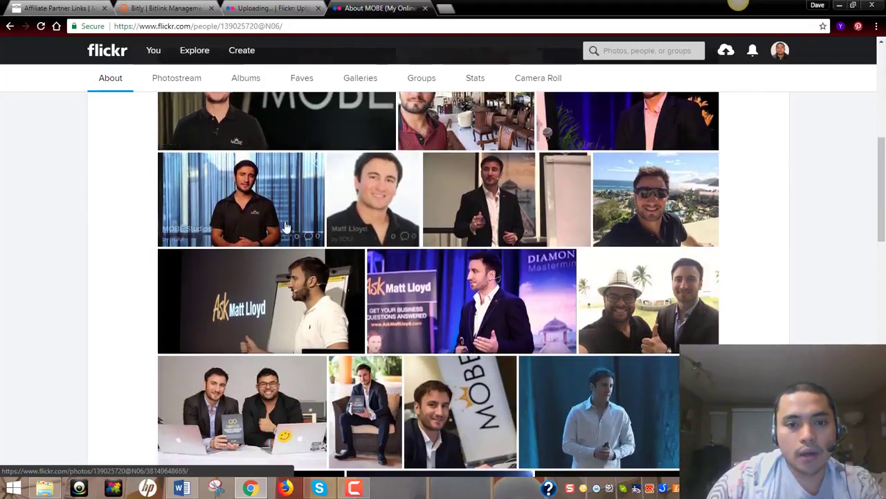
{"action": "scroll", "coordinate": [291, 261], "scroll_direction": "down", "scroll_amount": 2}
{"action": "scroll", "coordinate": [296, 265], "scroll_direction": "down", "scroll_amount": 2}
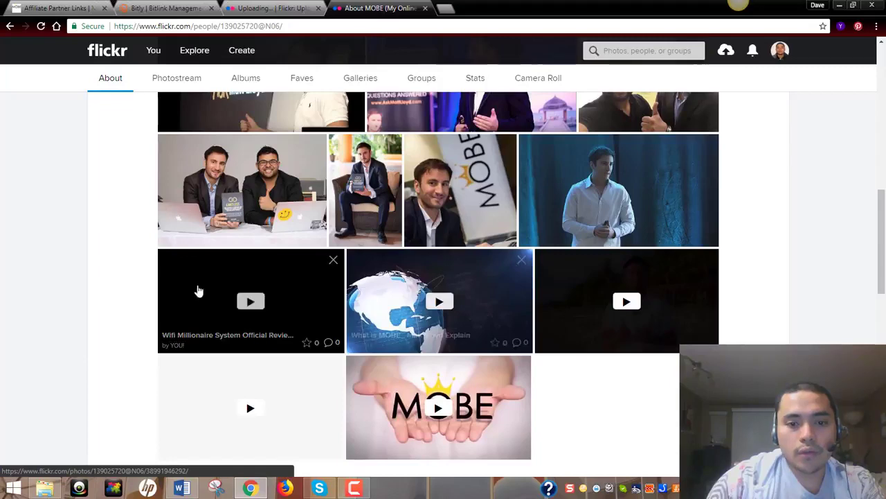
{"action": "scroll", "coordinate": [152, 245], "scroll_direction": "down", "scroll_amount": 4}
{"action": "scroll", "coordinate": [217, 192], "scroll_direction": "up", "scroll_amount": 2}
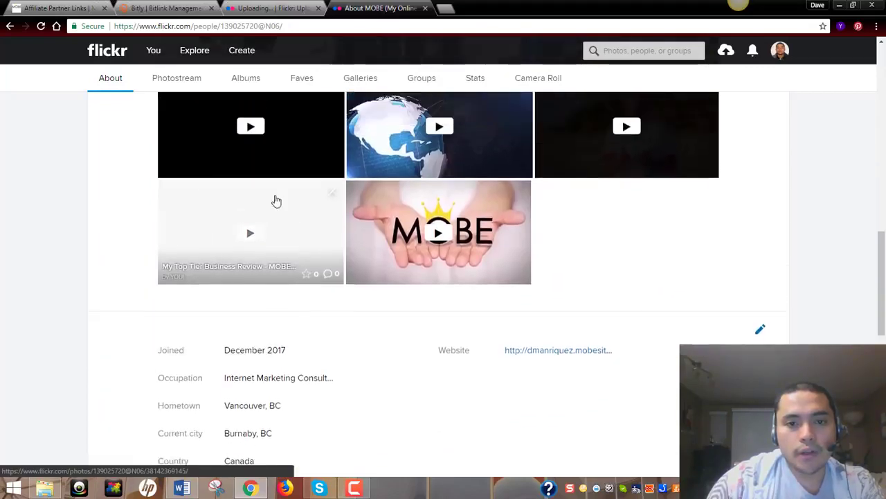
{"action": "scroll", "coordinate": [173, 229], "scroll_direction": "down", "scroll_amount": 4}
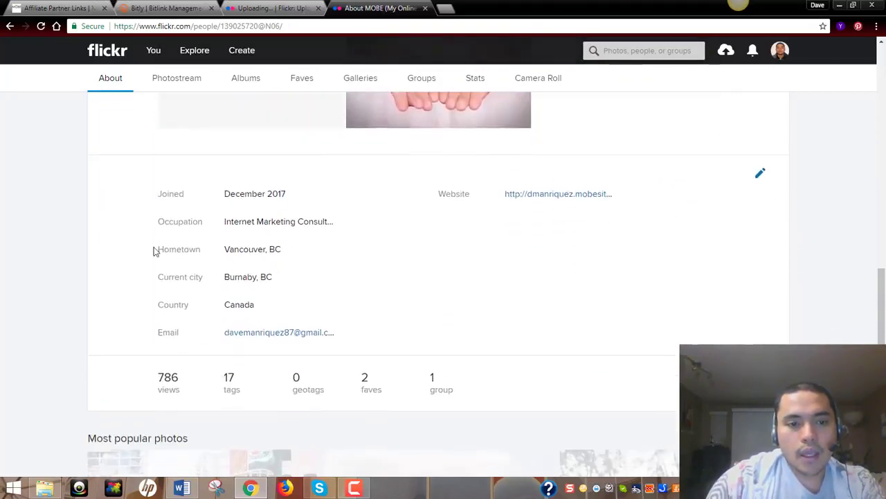